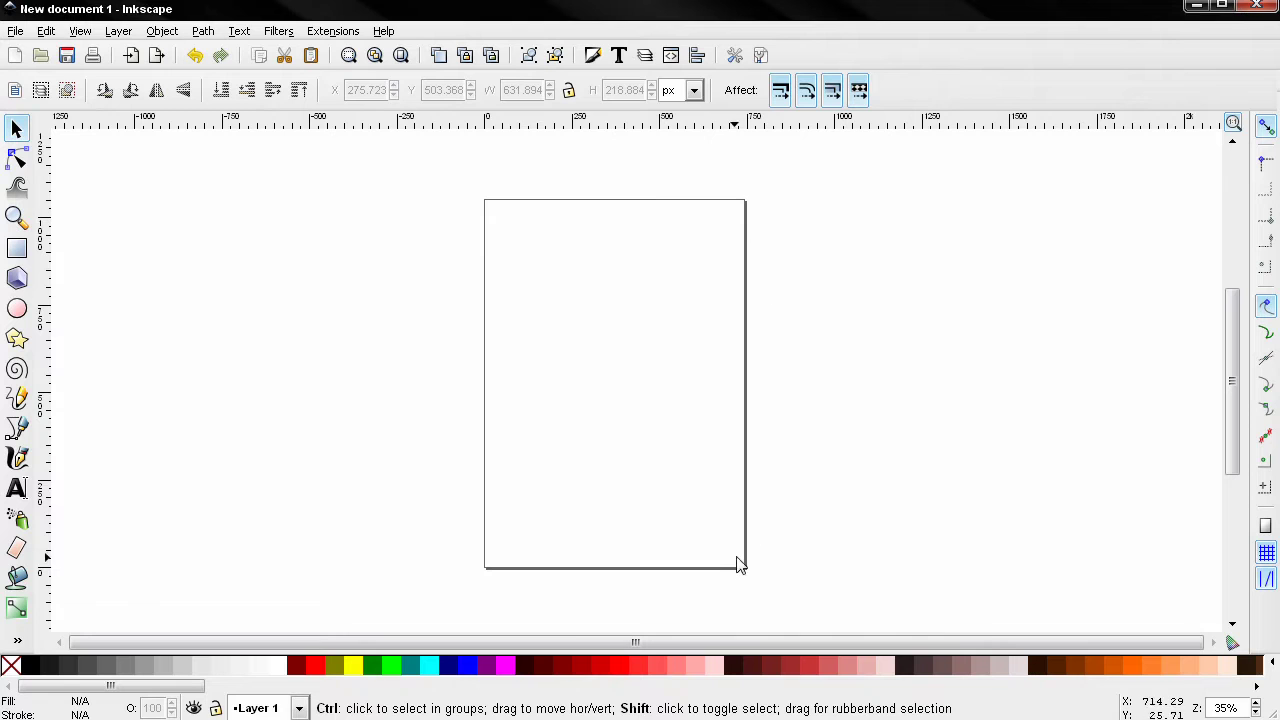
Open File > Document Properties for the blank page
click(15, 31)
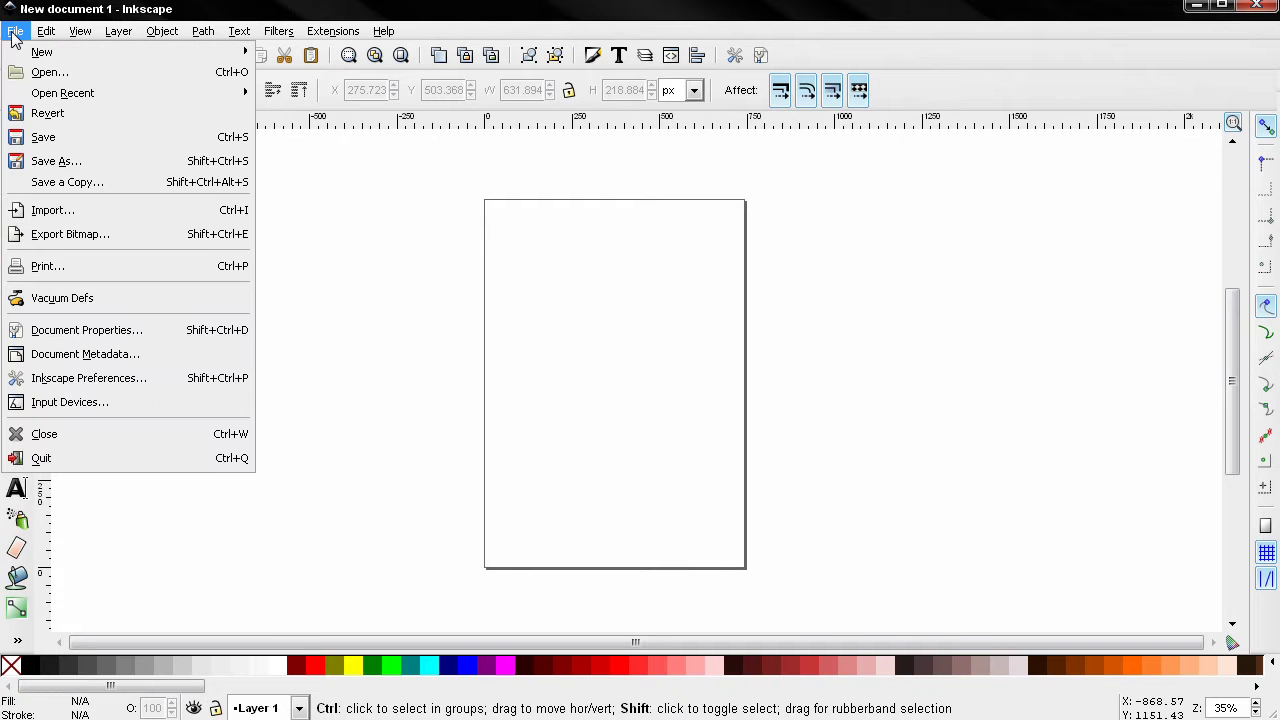
Place Document Properties near the page and test toggling the page border and border shadow
click(88, 331)
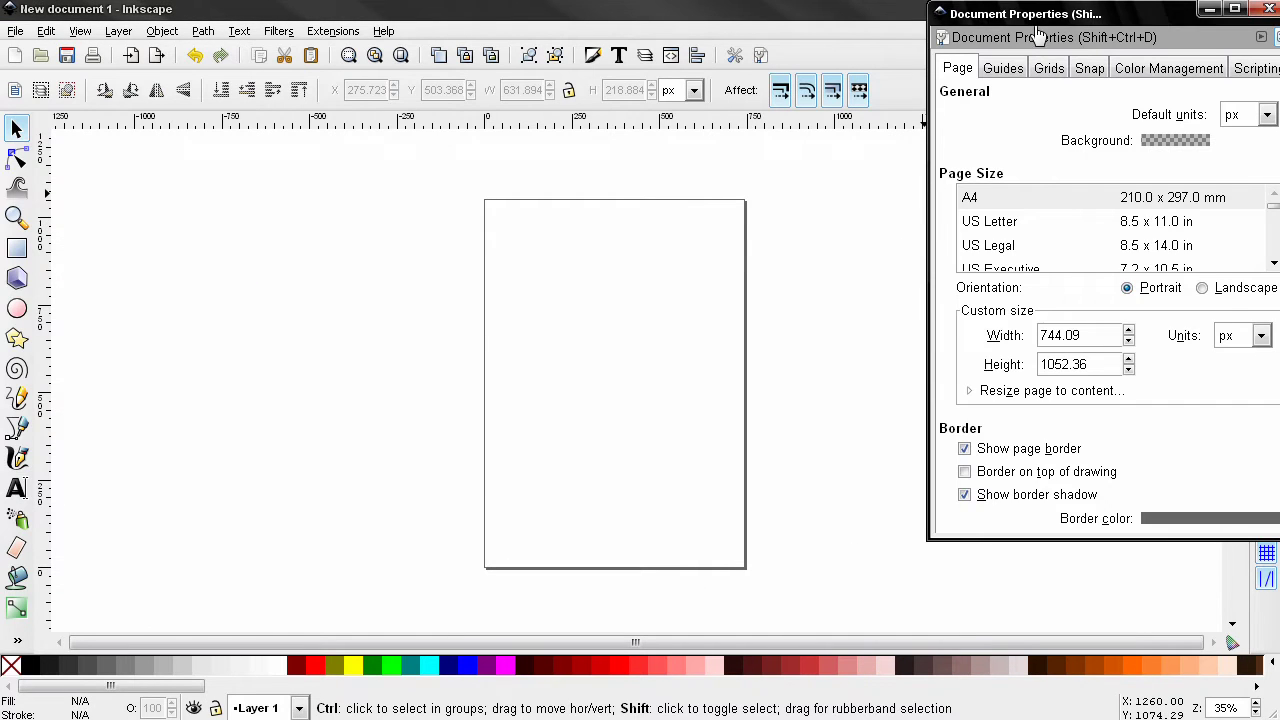
drag(1042, 16, 897, 104)
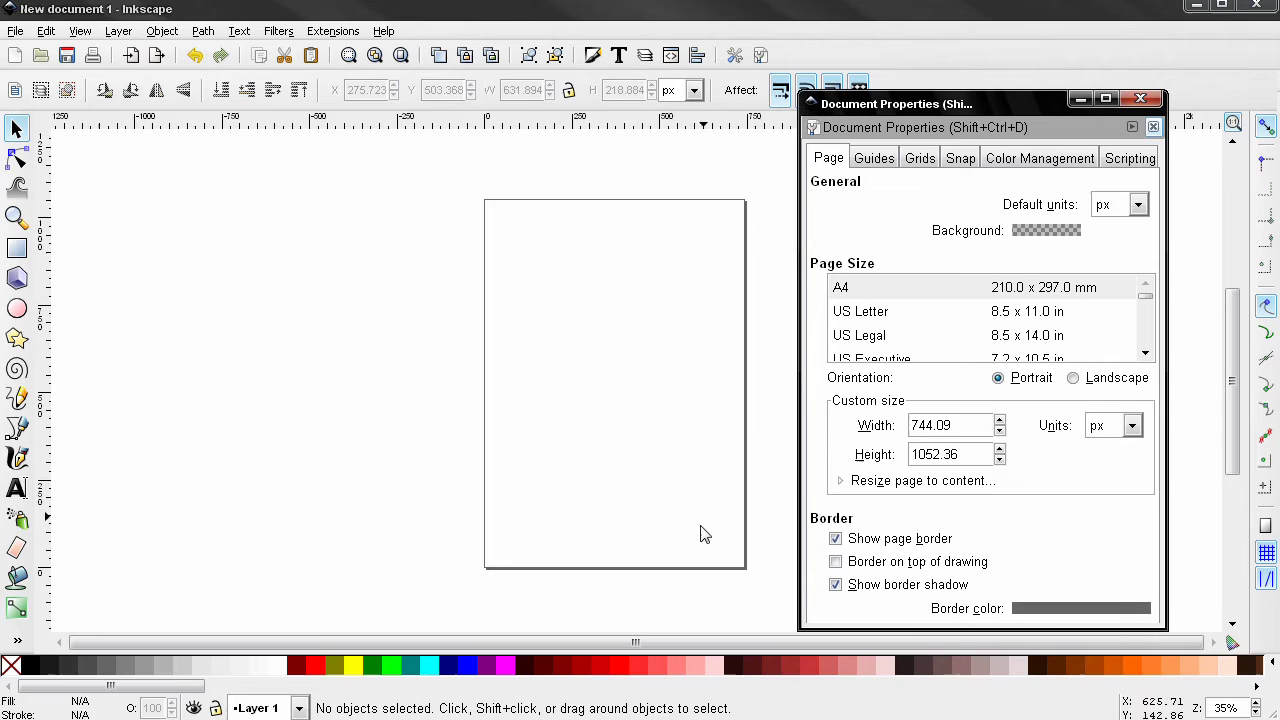
click(850, 542)
click(847, 541)
click(843, 590)
click(843, 590)
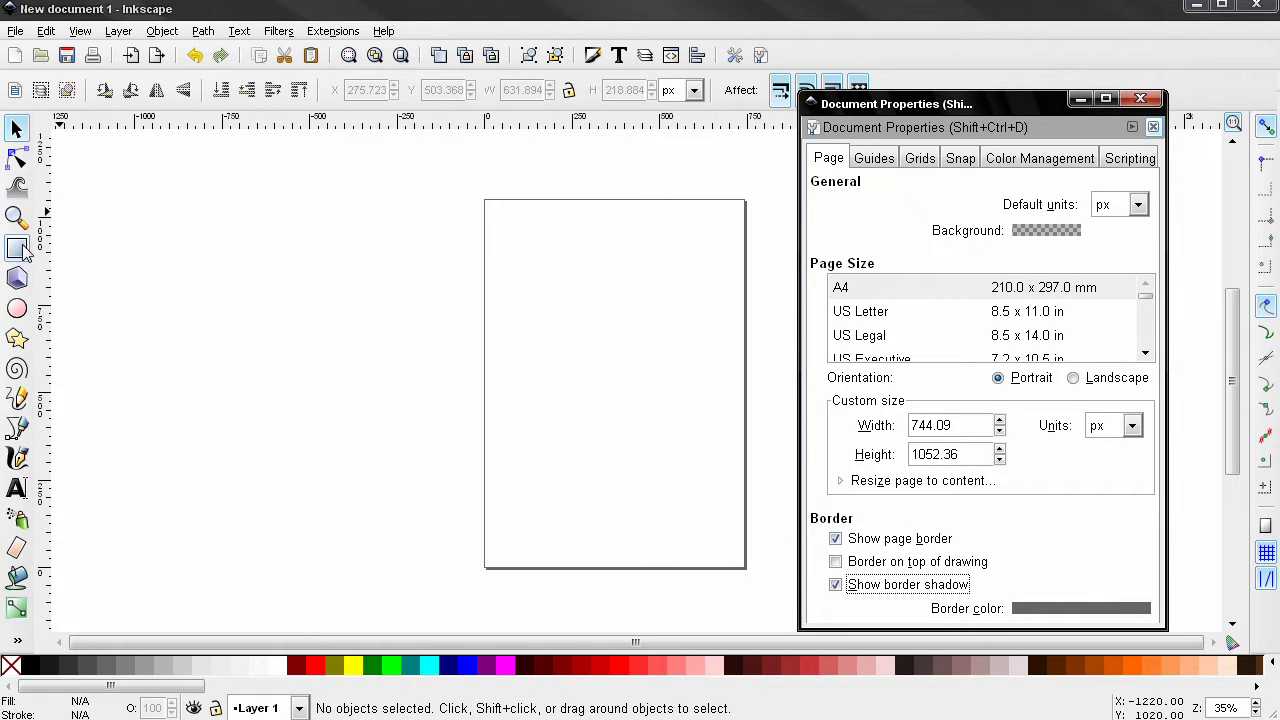
Test border-on-top with a red ellipse, then turn off the page border and delete the ellipse
click(16, 308)
drag(651, 299, 788, 408)
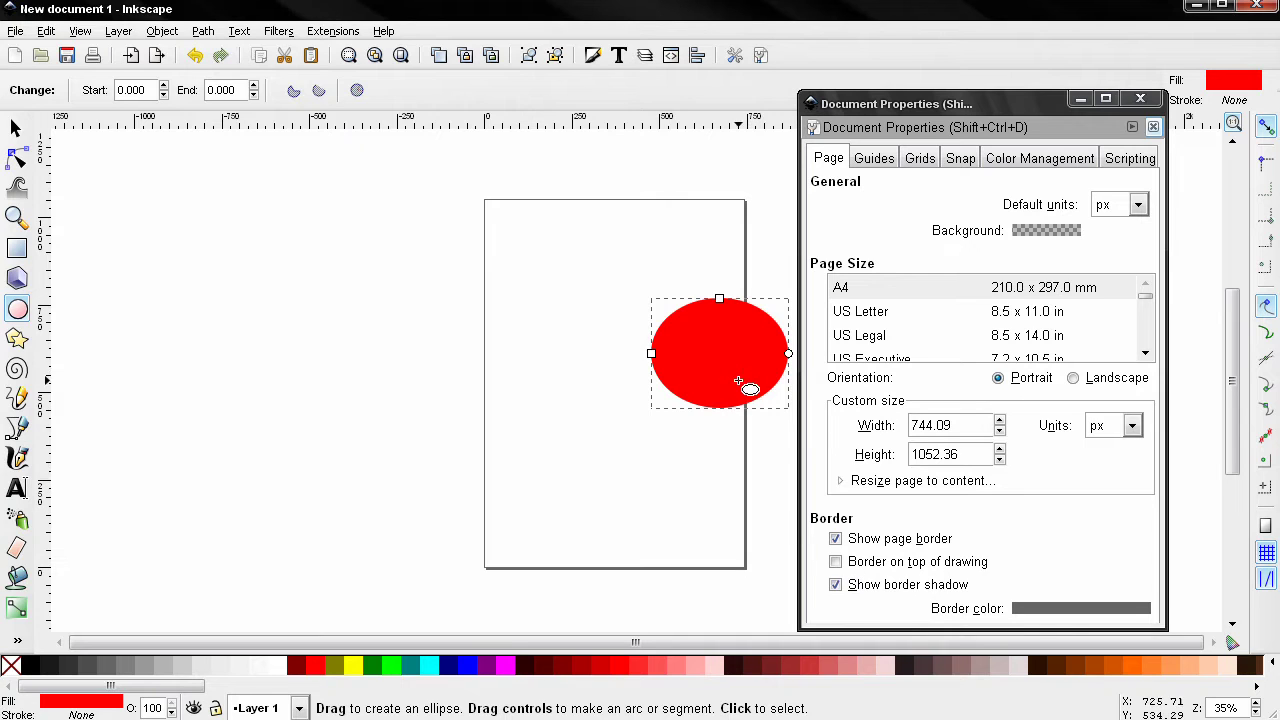
click(835, 563)
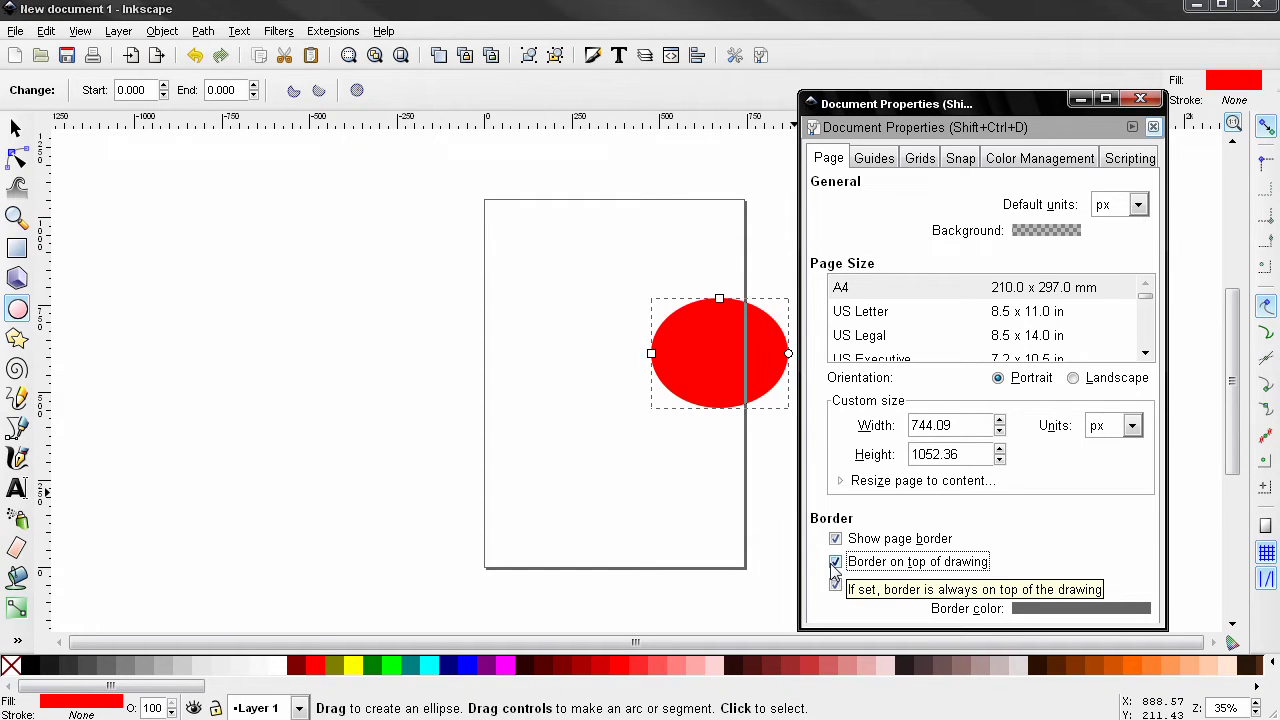
click(835, 563)
click(835, 539)
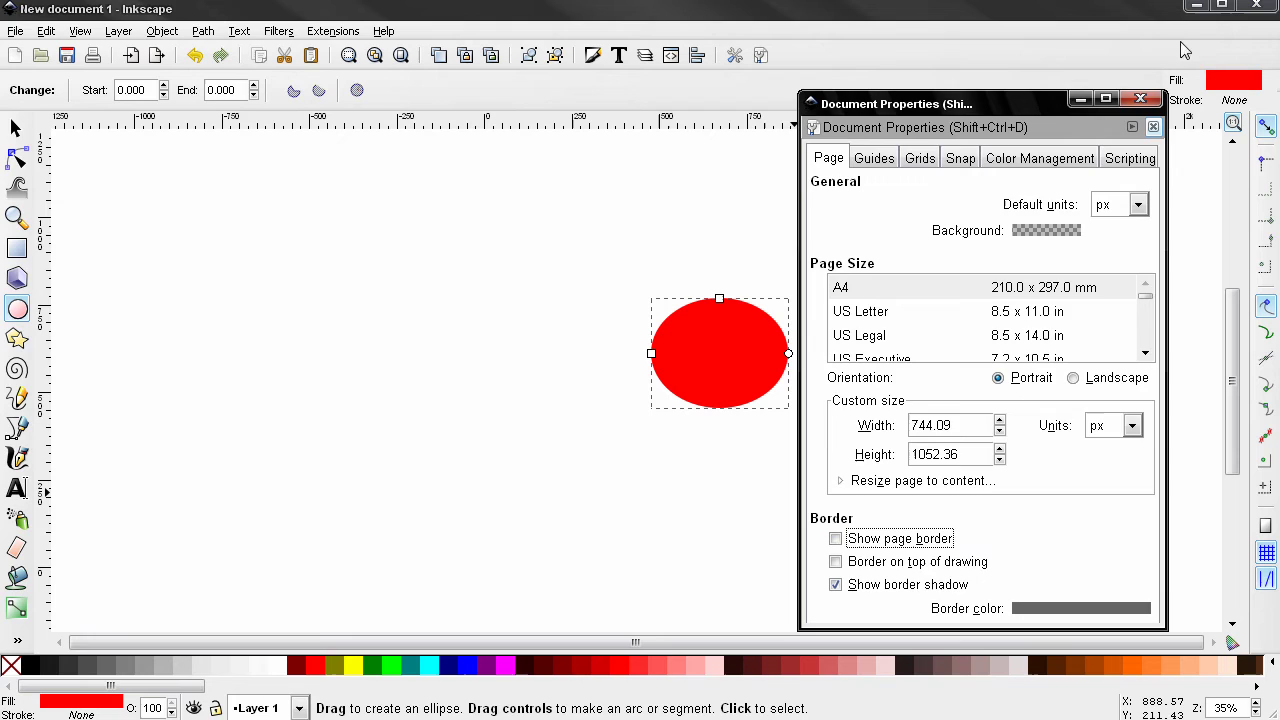
click(1140, 98)
key(Delete)
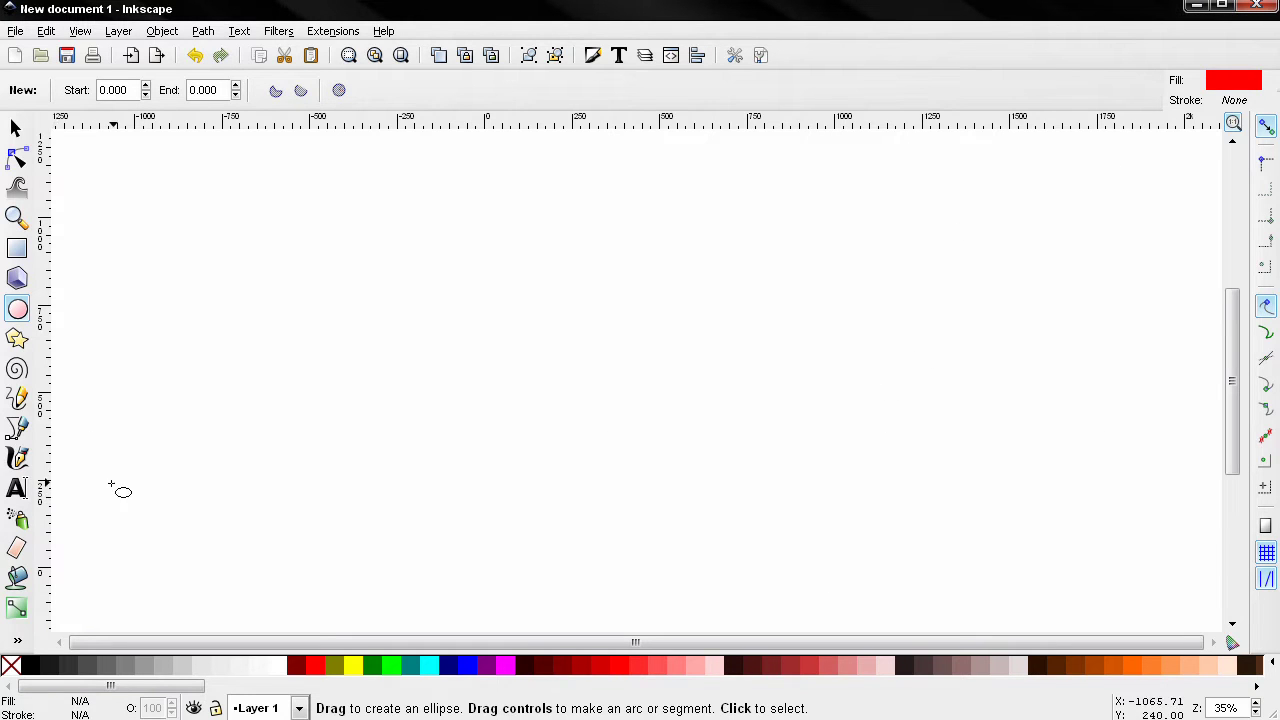
Switch to the Text tool, which is set to Sans at size 40
click(18, 490)
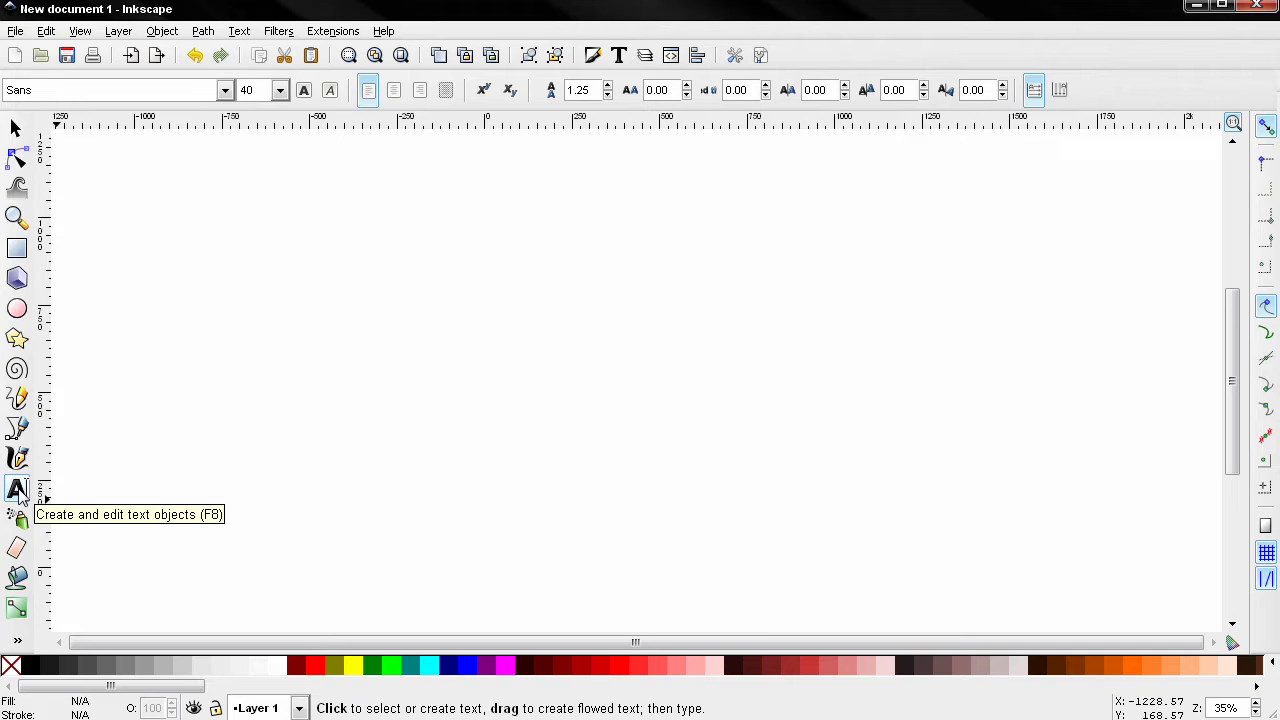
Type five lines of placeholder text, ending with 'khdkjahskdhkas kasdhkasdhkahs' and 'welkrjwejtwo oweutoweiuu'
click(594, 287)
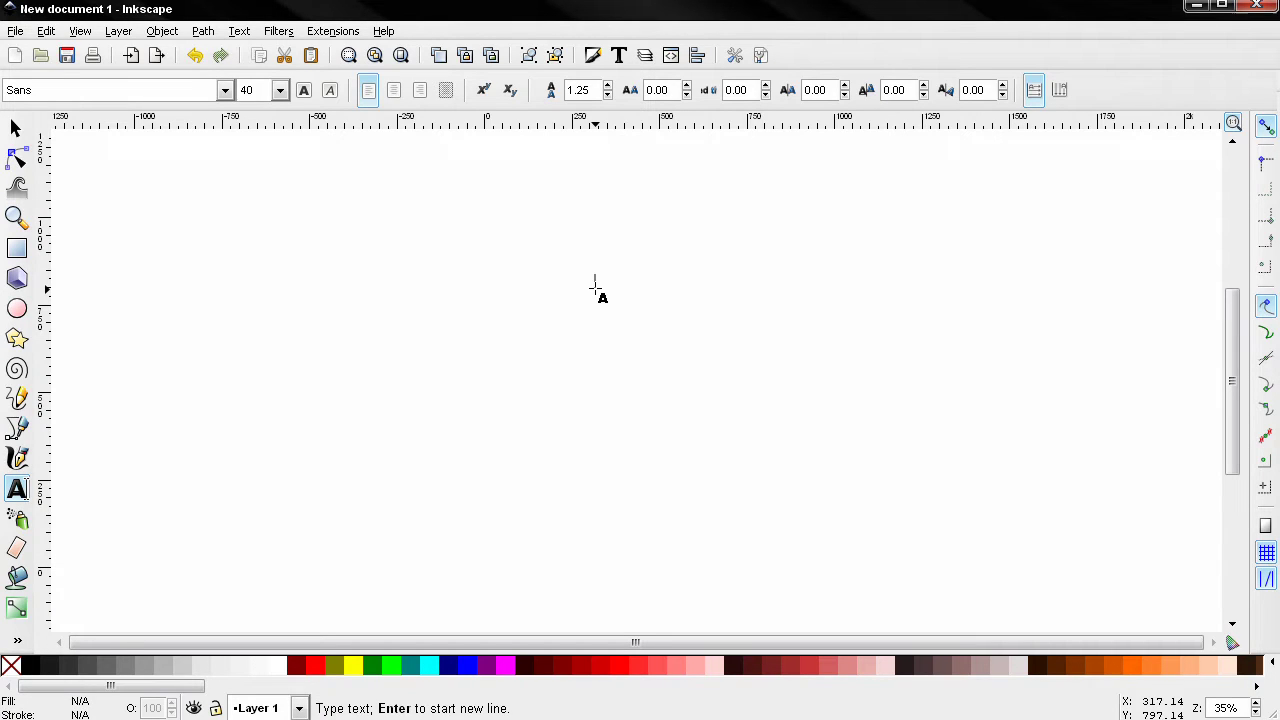
text(adhkashdhas kashdk)
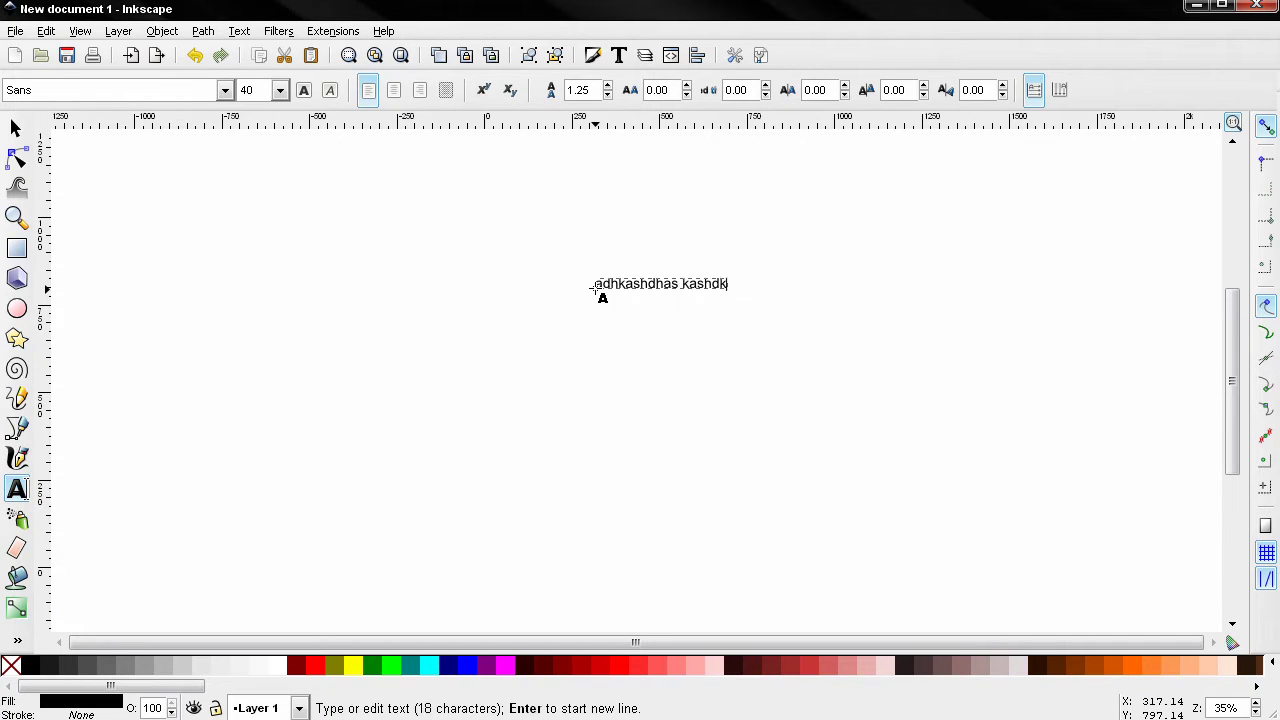
text(sahkdha asd adhadkhasdh)
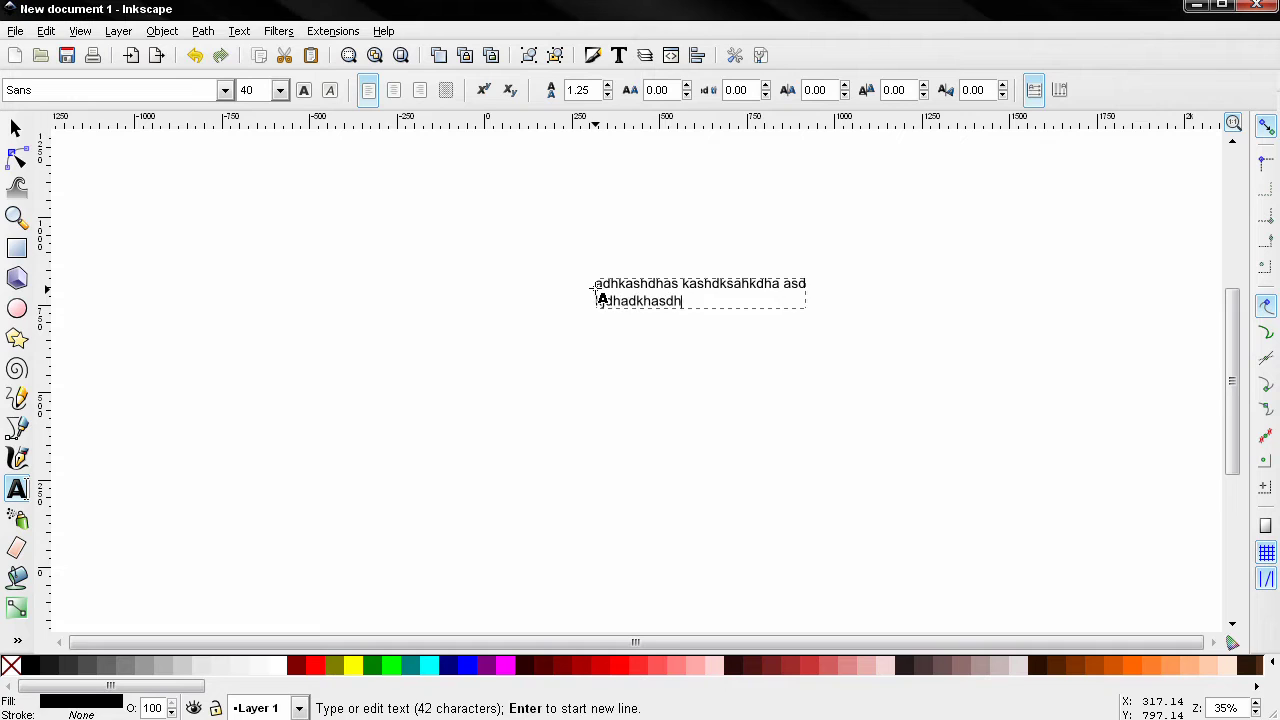
text(sdh askdhkashdkask kdhka)
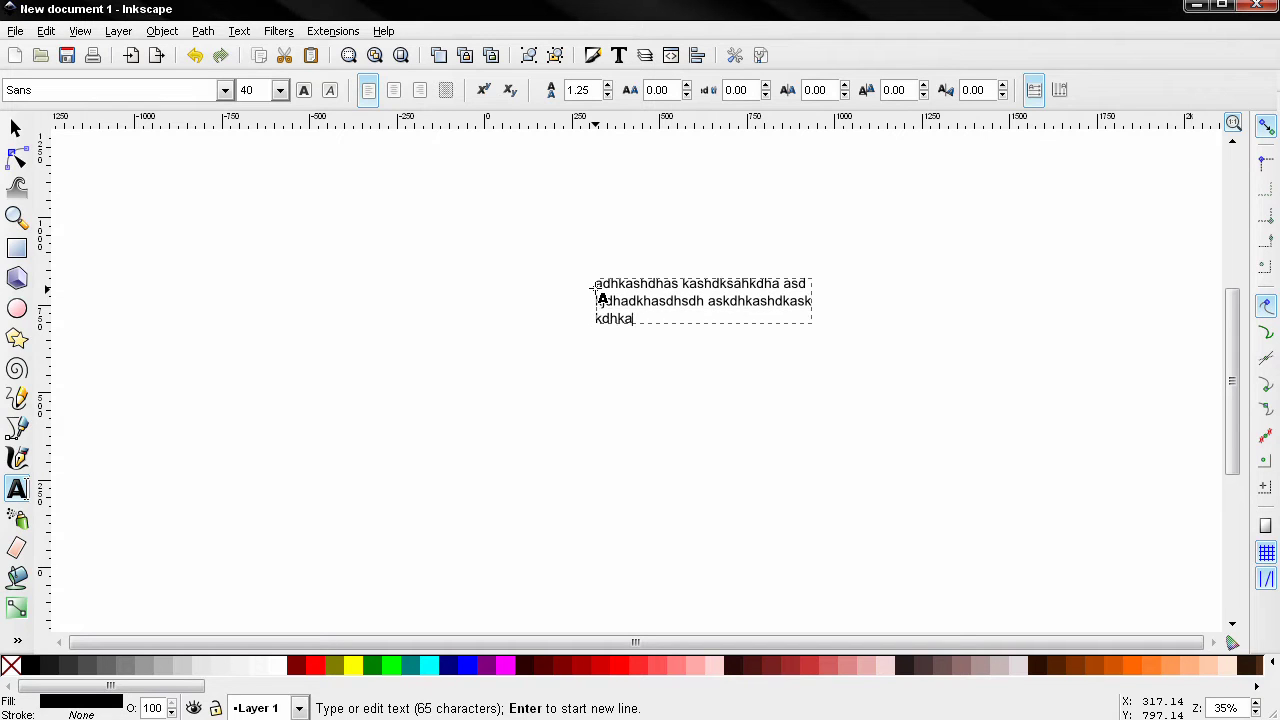
text(shkdhaks kashkdhaskdh kkashd)
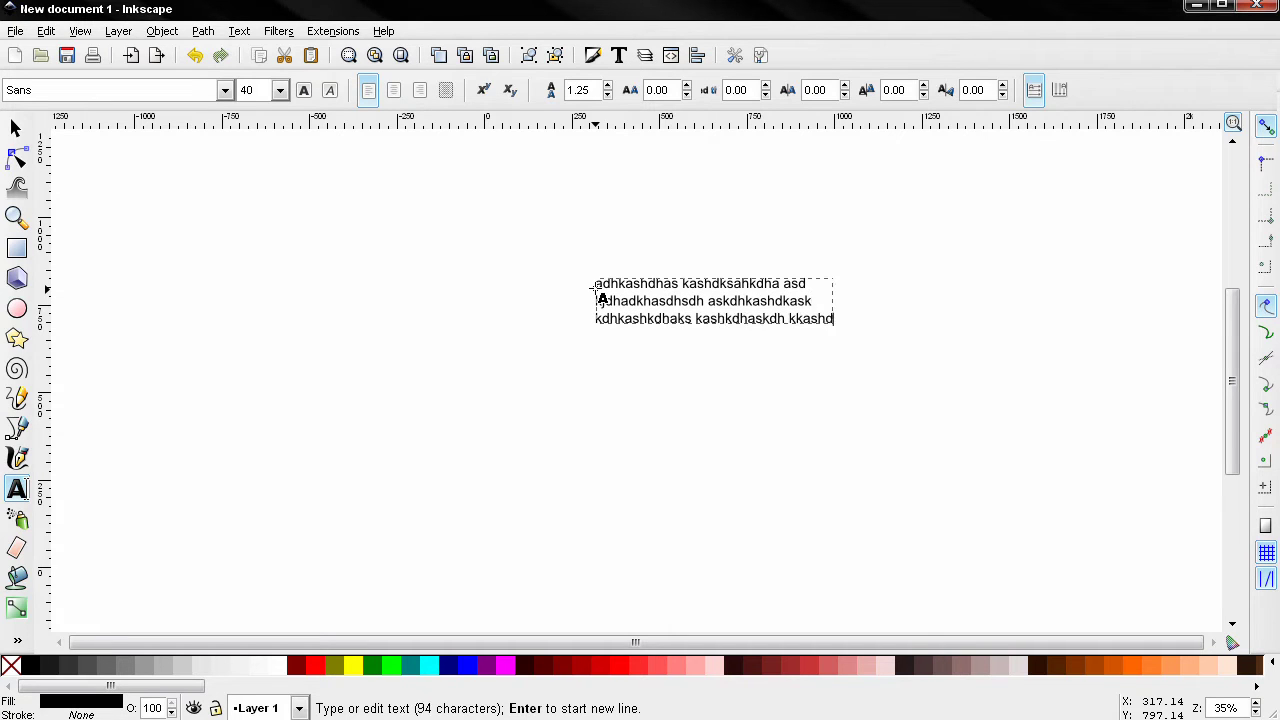
key(Return)
text(khdkjahskdhkas kasdhkasdhkahs)
key(Return)
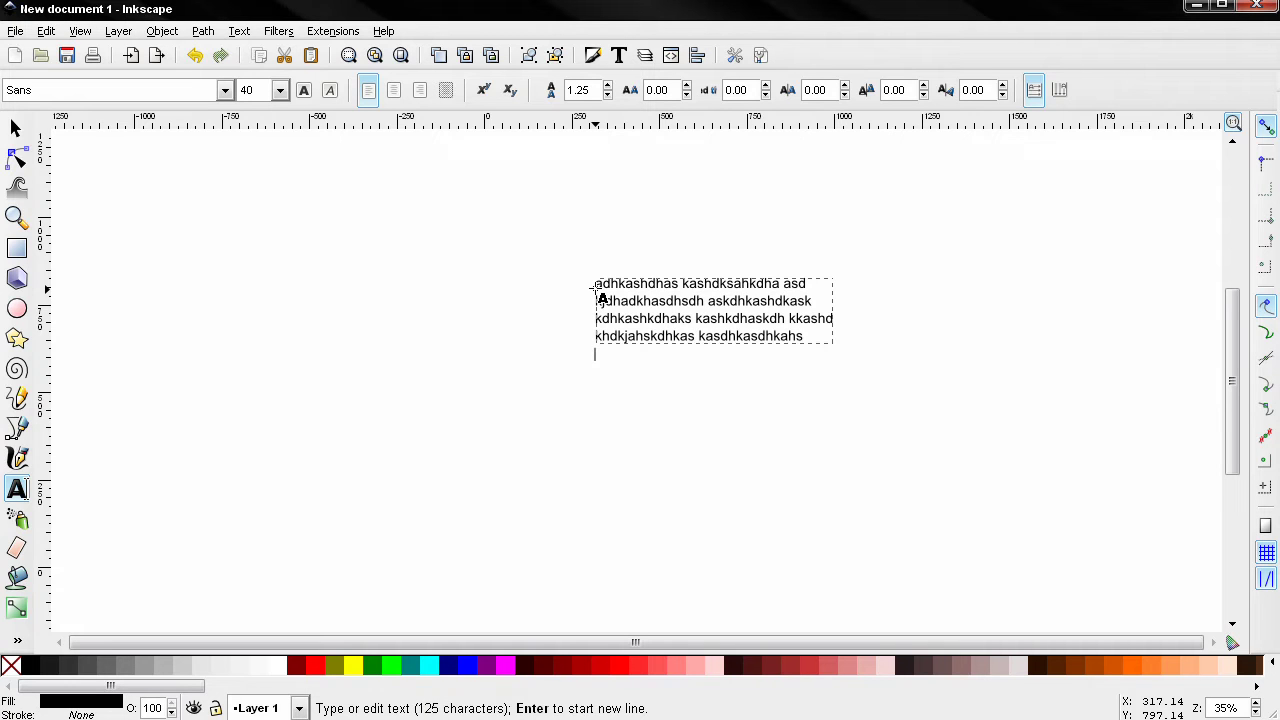
text(welkrjwejtwo oweutoweiuuqo qowur)
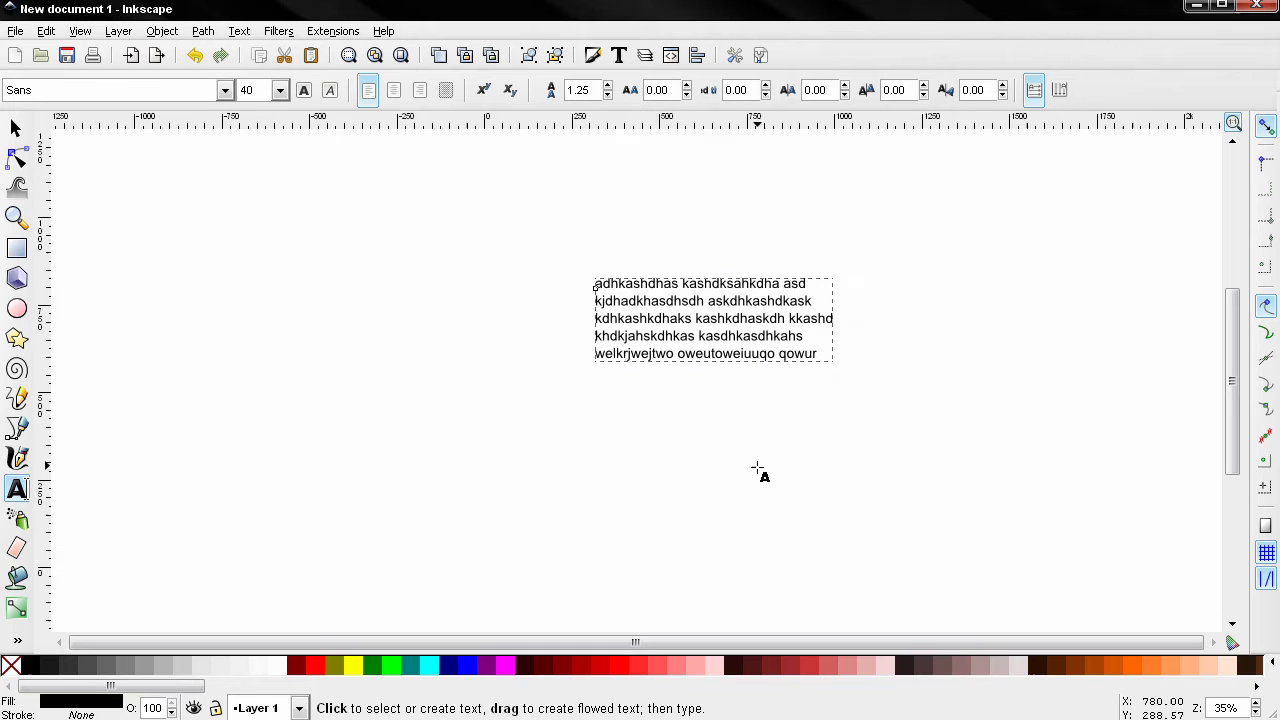
Zoom in on the text block and change its font family to Salina
drag(760, 471, 660, 489)
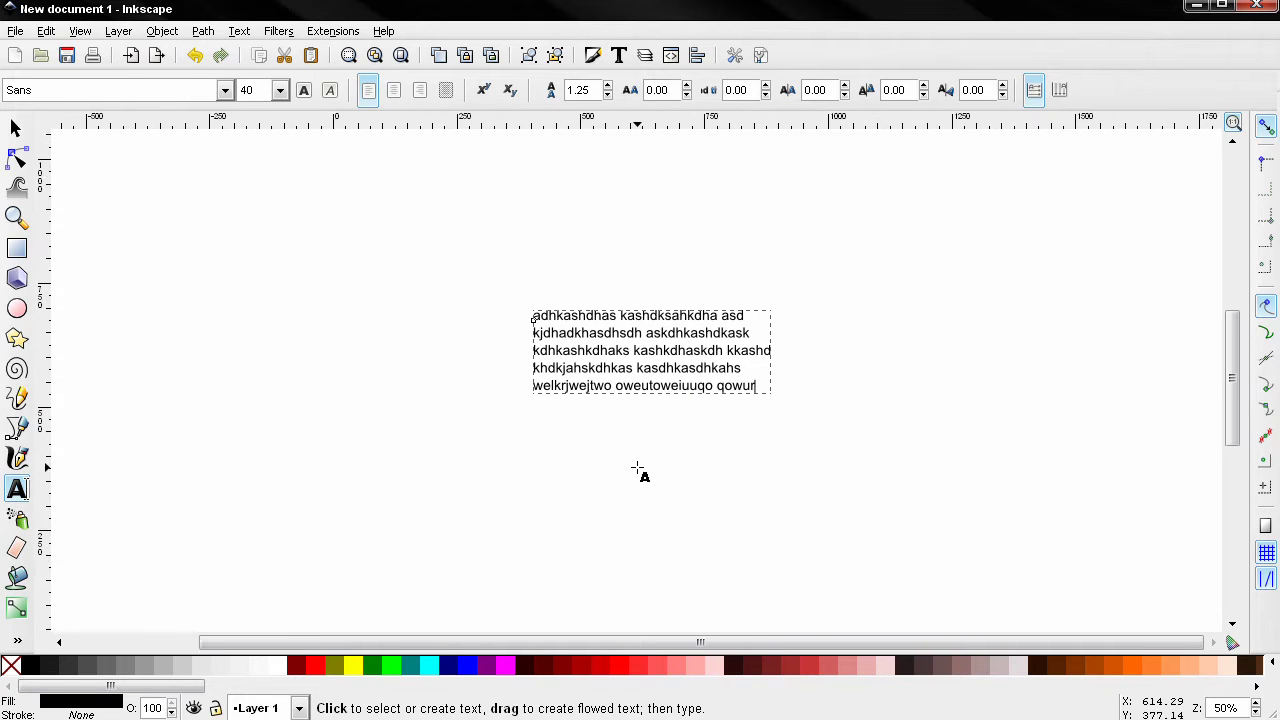
scroll(640, 469, up, 1)
scroll(637, 466, up, 1)
drag(600, 410, 571, 543)
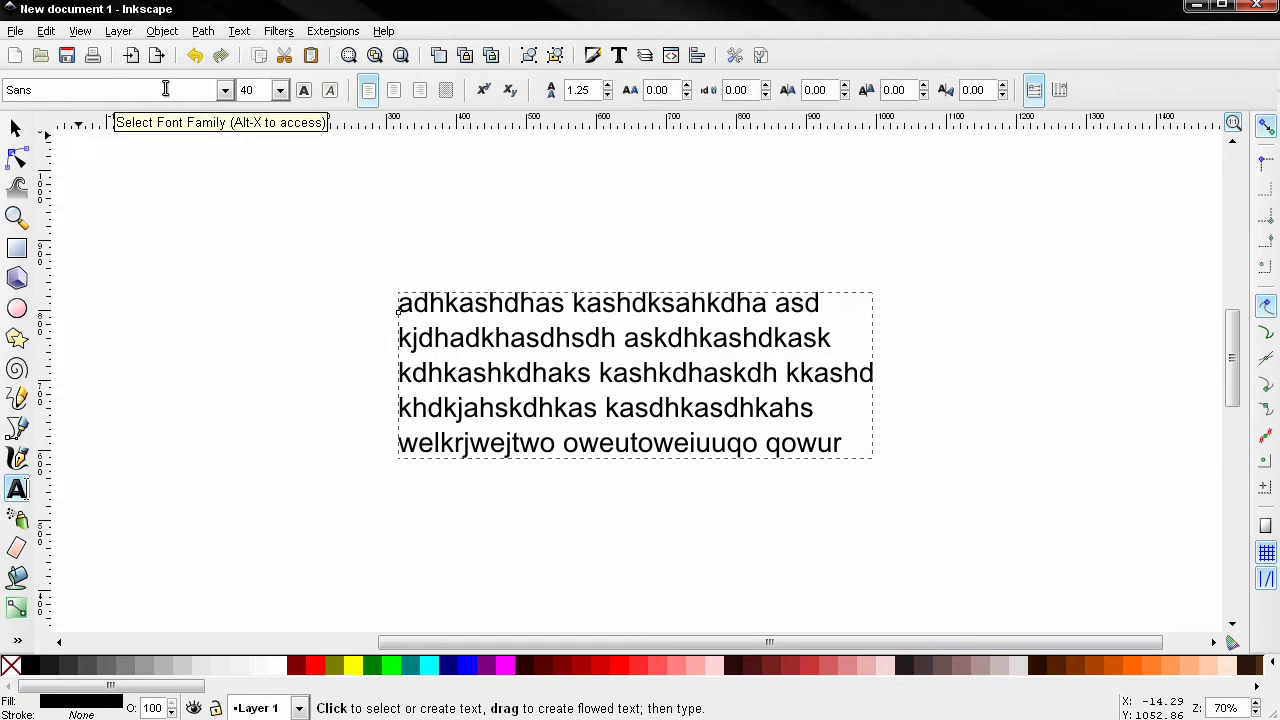
click(225, 92)
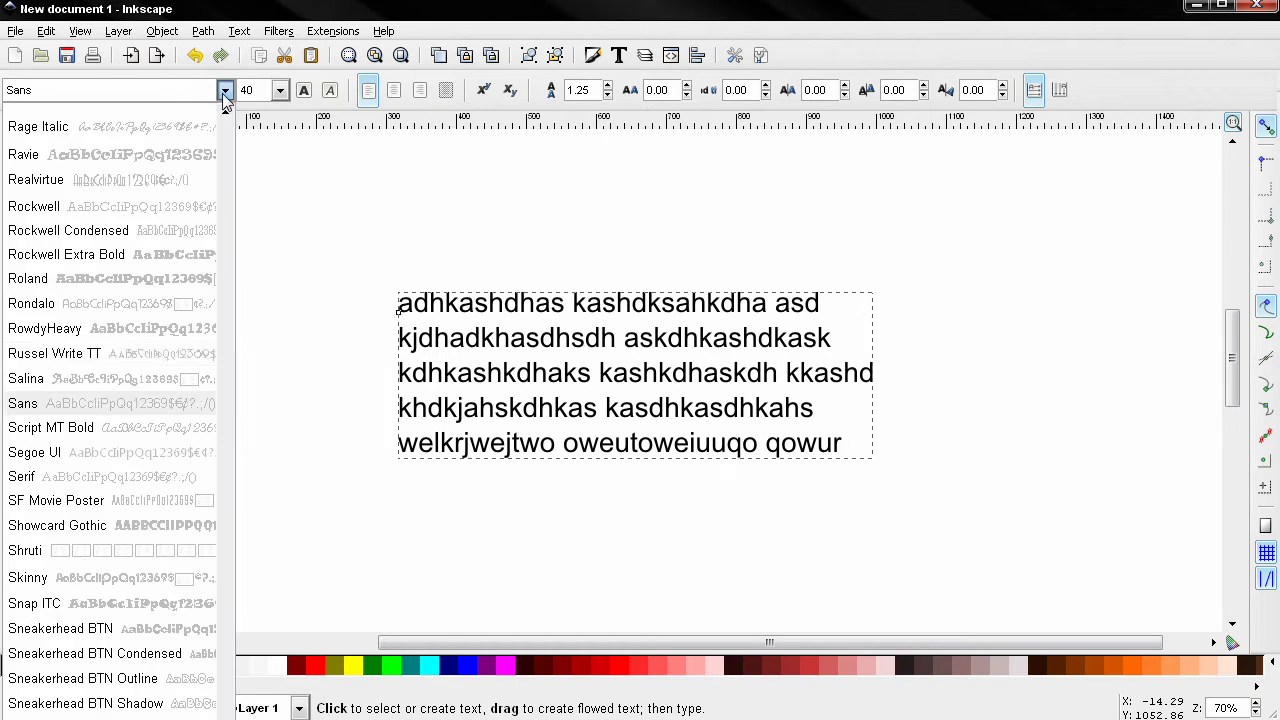
click(27, 380)
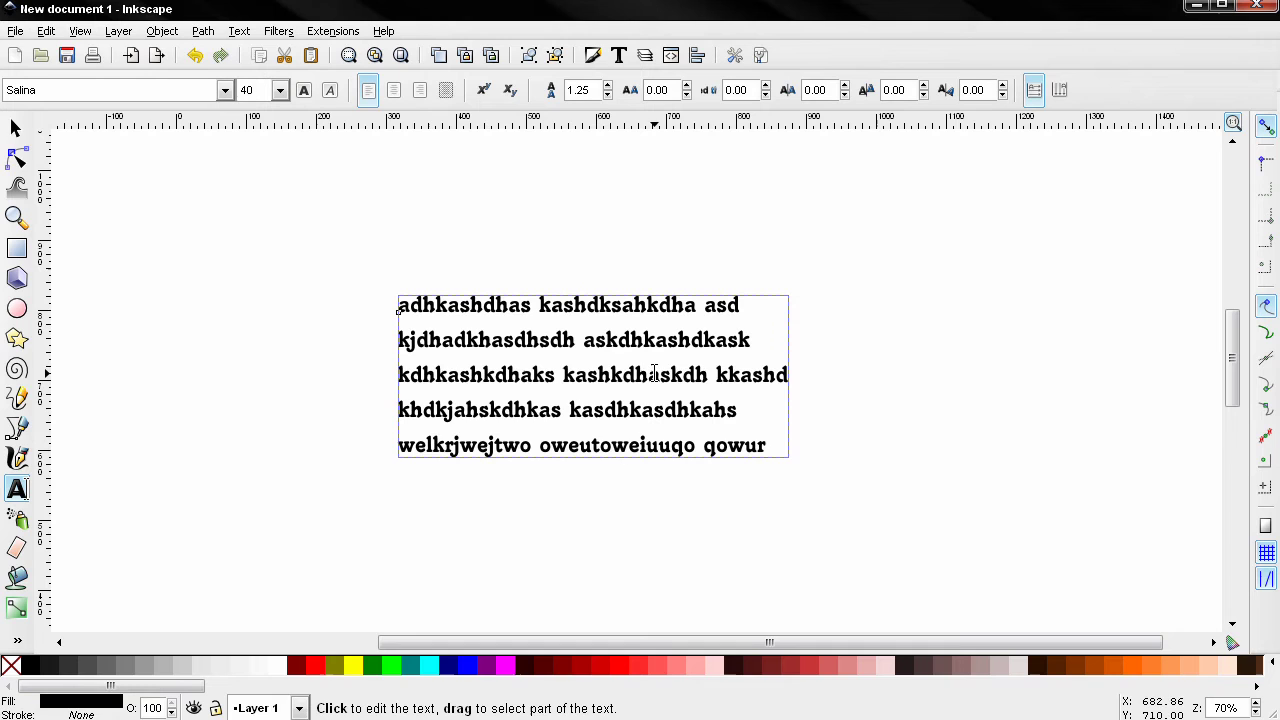
Select 'kashkdhaskdh' on the third line and give it a different font family
click(708, 374)
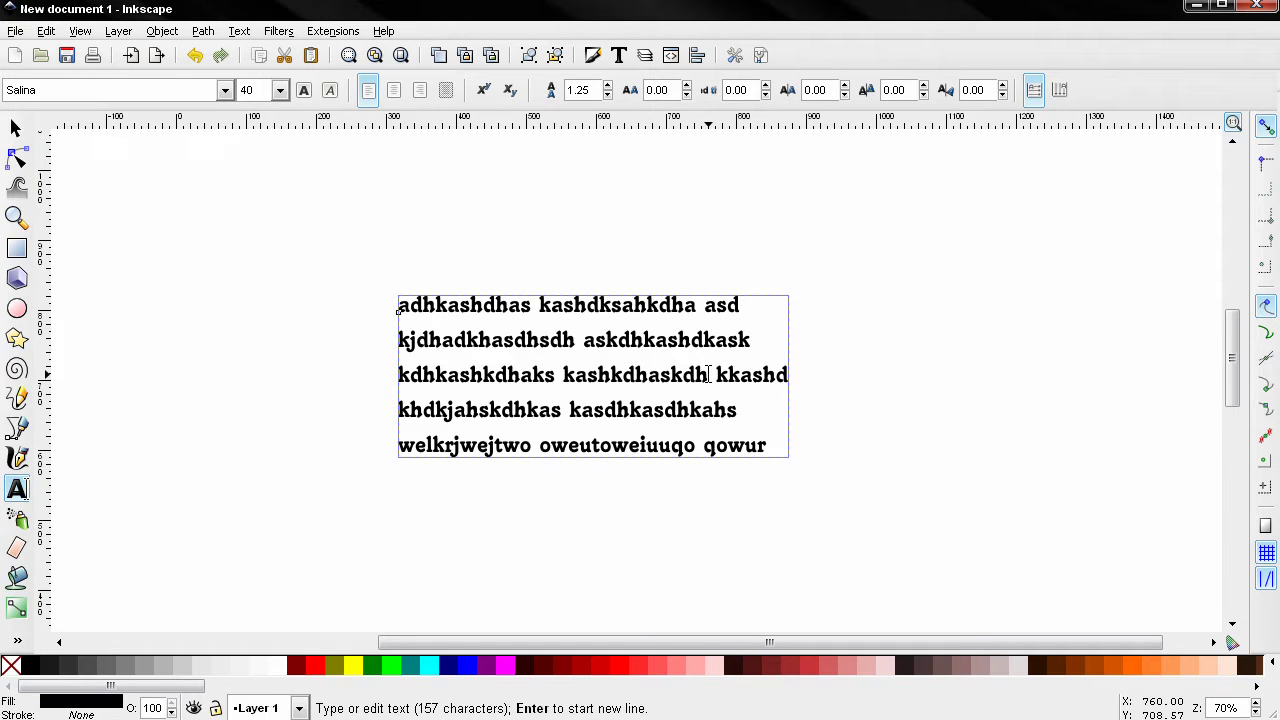
drag(708, 374, 565, 372)
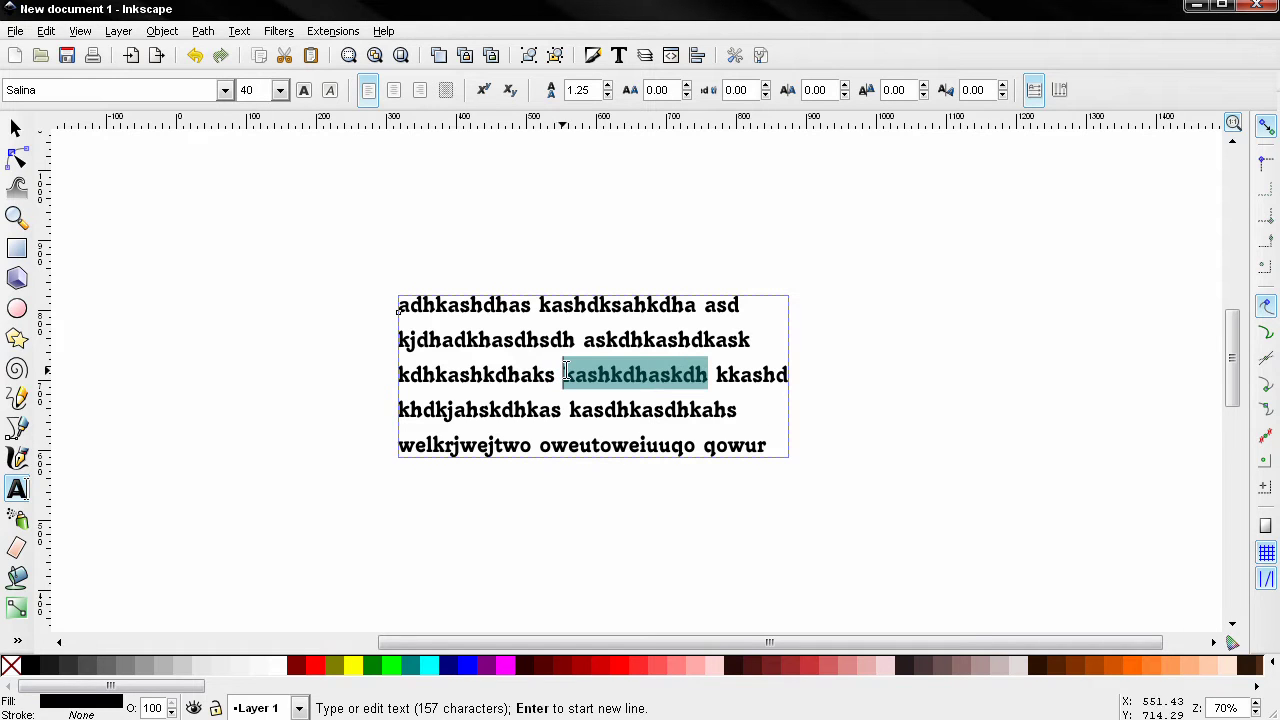
click(225, 90)
click(24, 263)
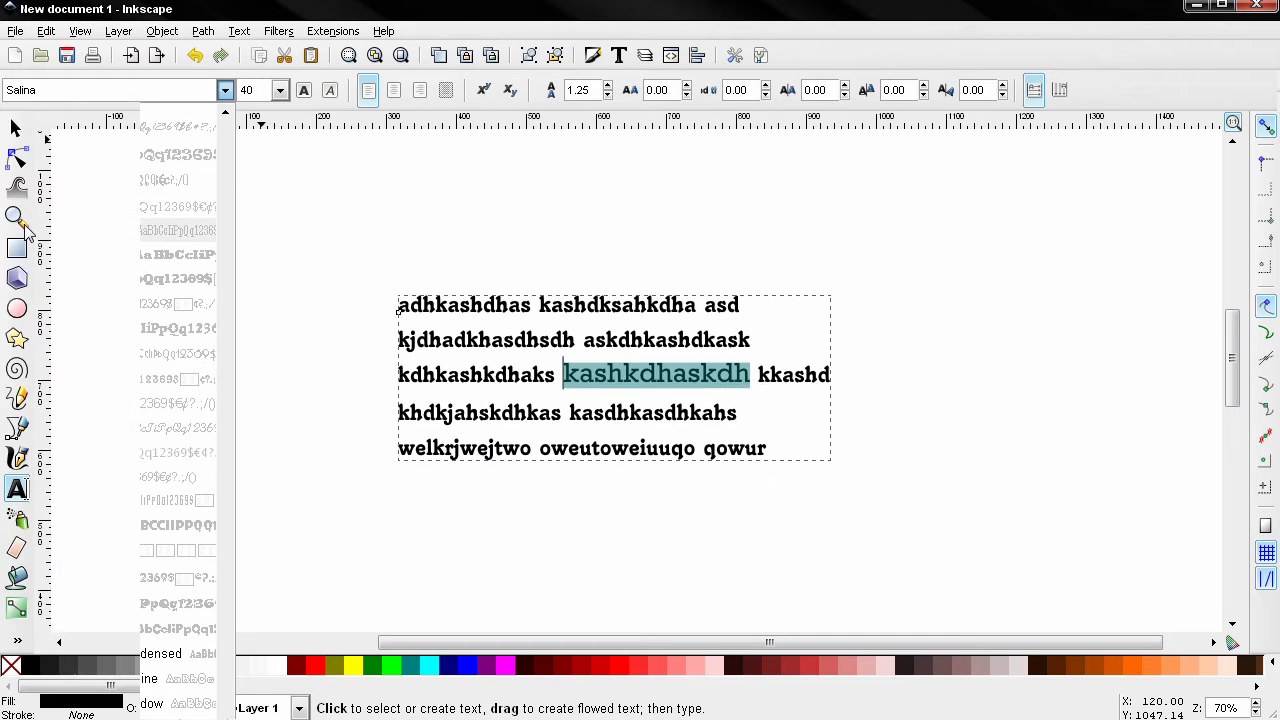
click(591, 372)
click(654, 412)
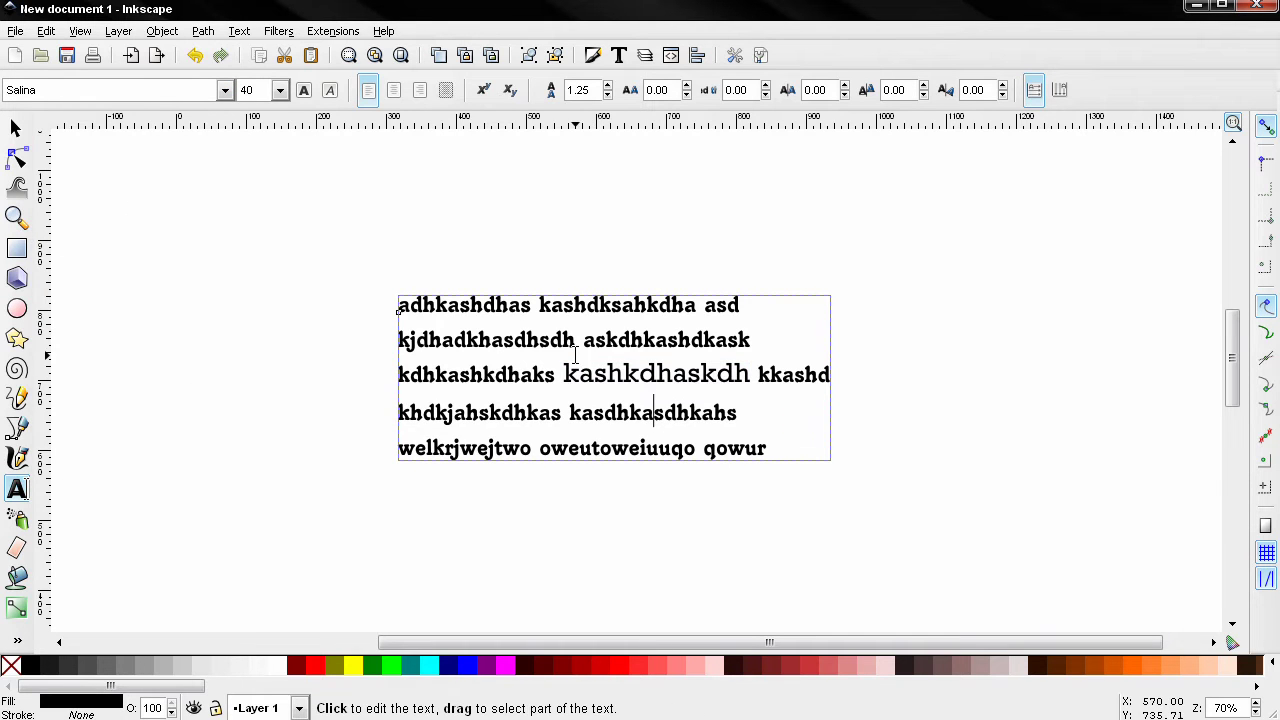
Ctrl-drag the text's corner handle to scale it proportionally to about 1187 px wide
click(16, 128)
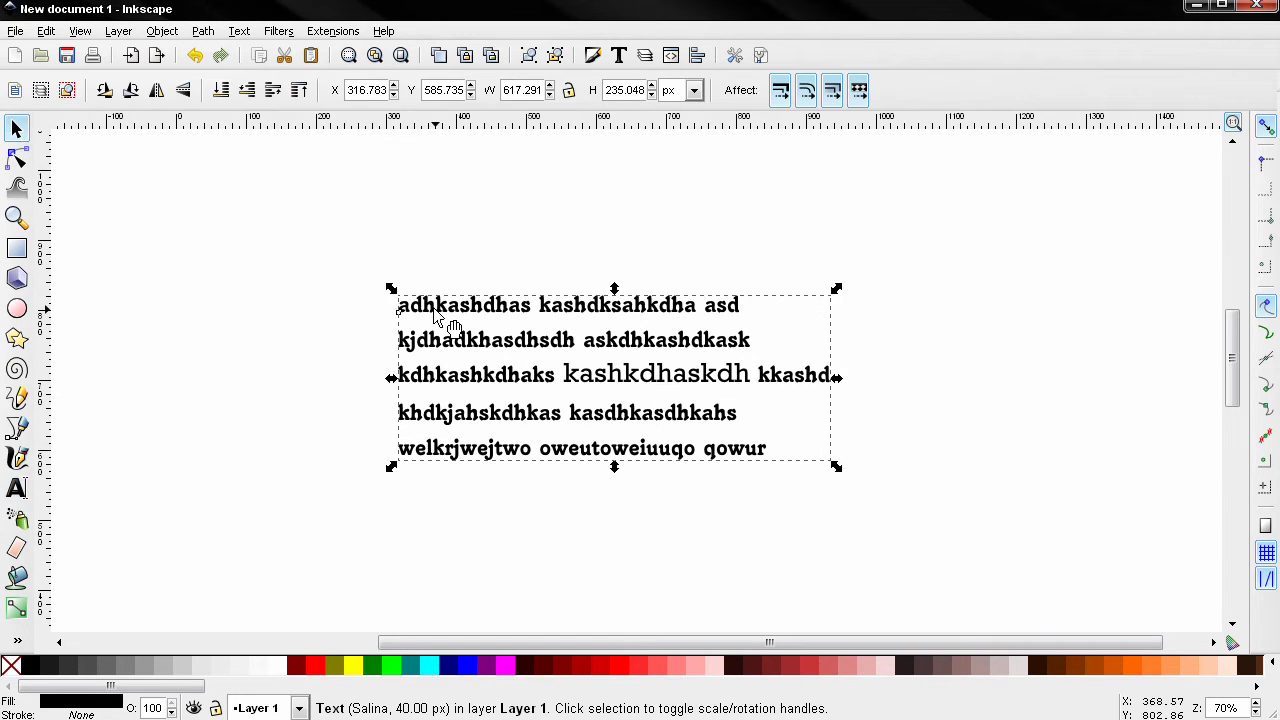
ctrl+scroll(716, 503, down, 1)
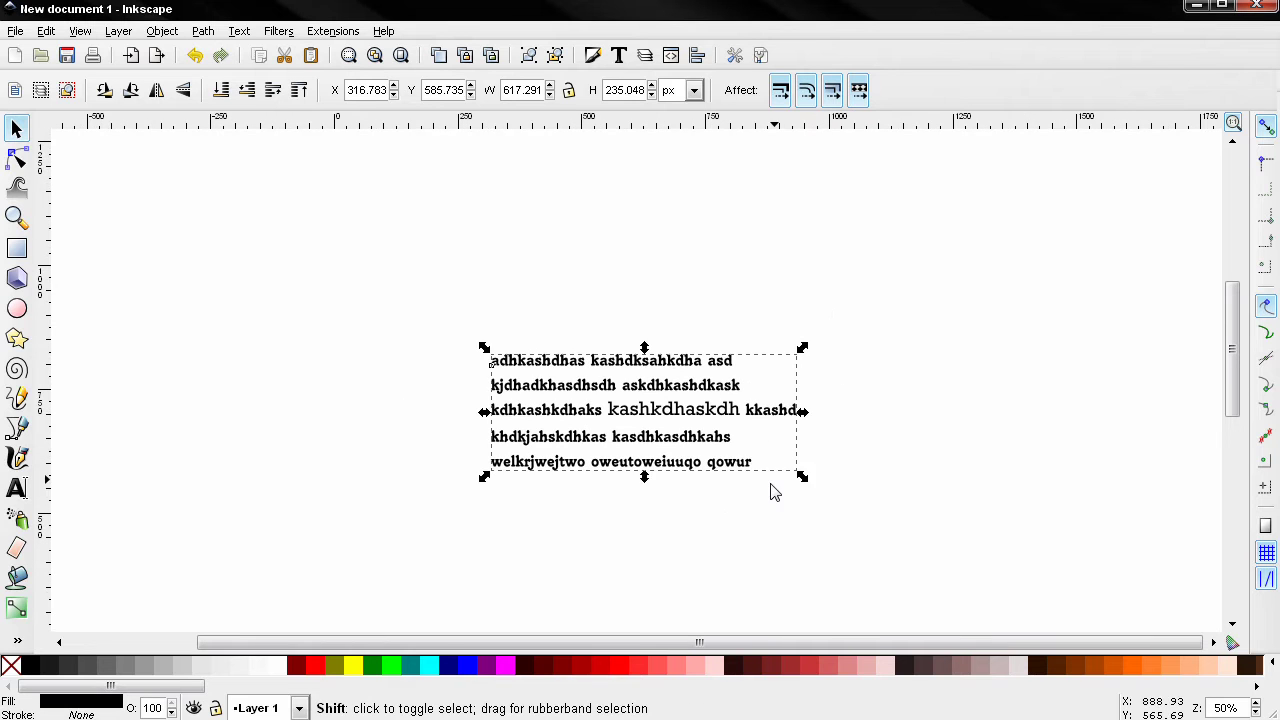
drag(801, 477, 975, 595)
scroll(645, 405, down, 2)
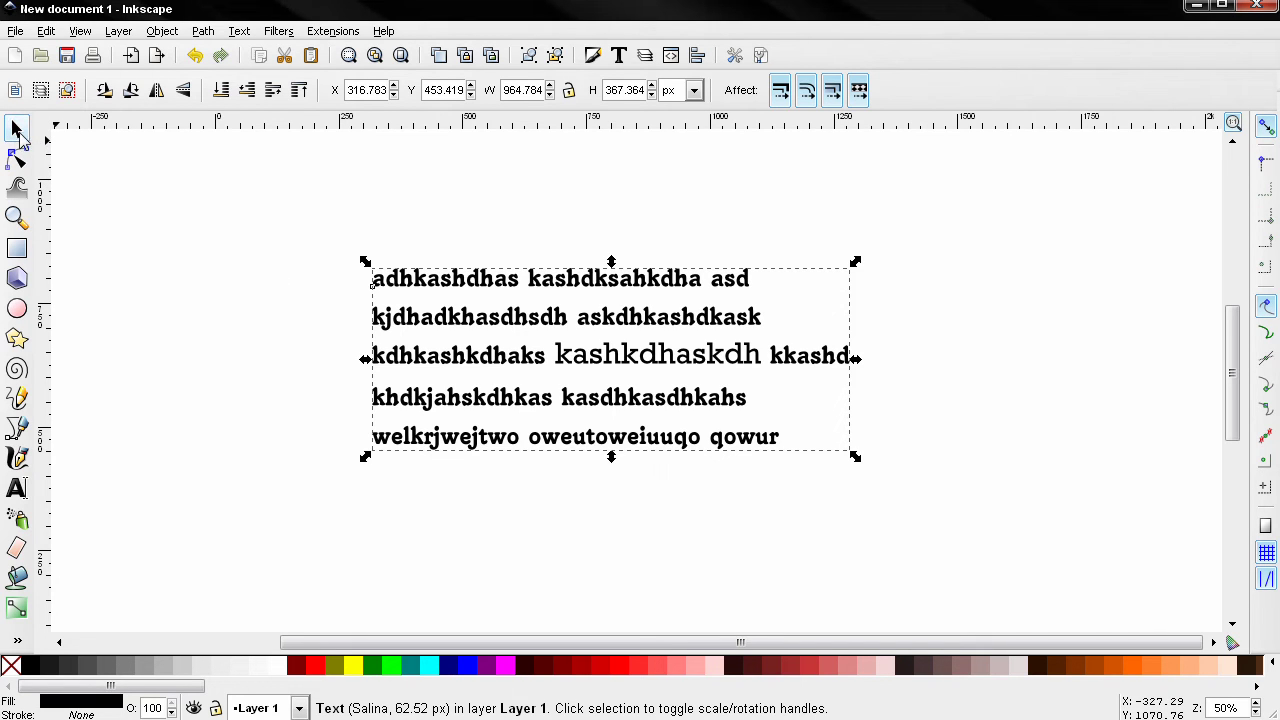
click(17, 131)
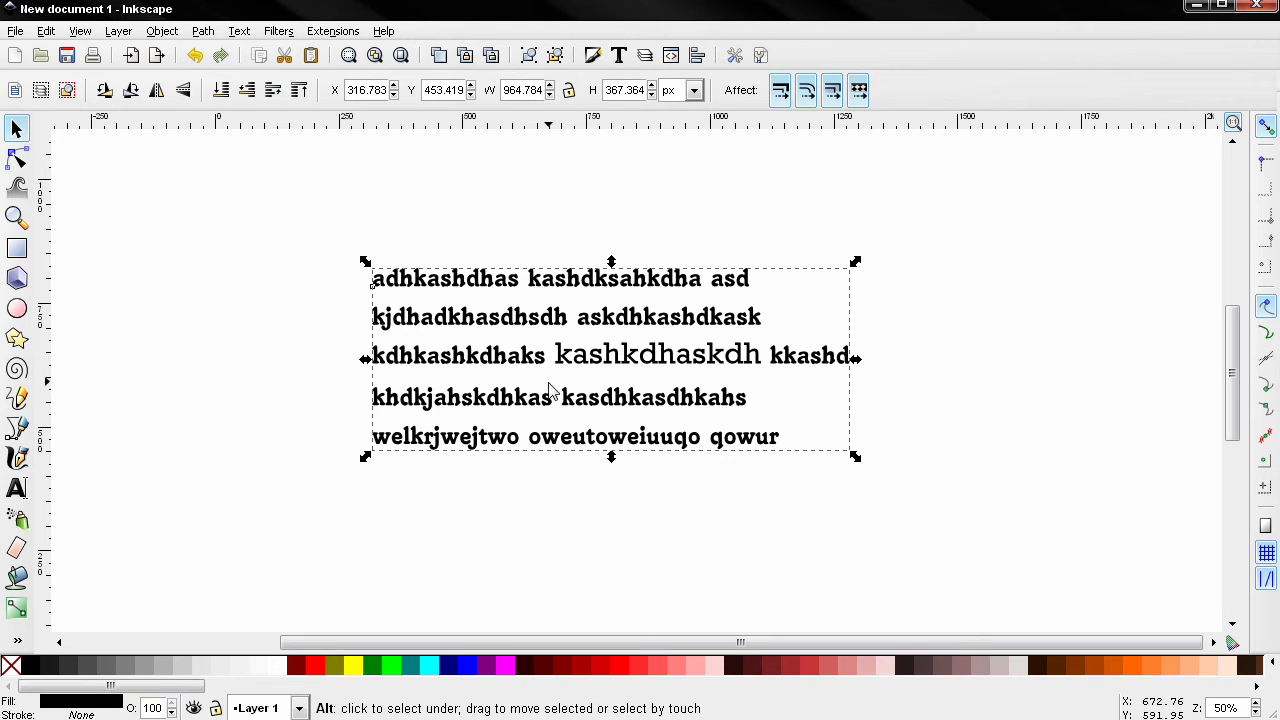
key(ctrl)
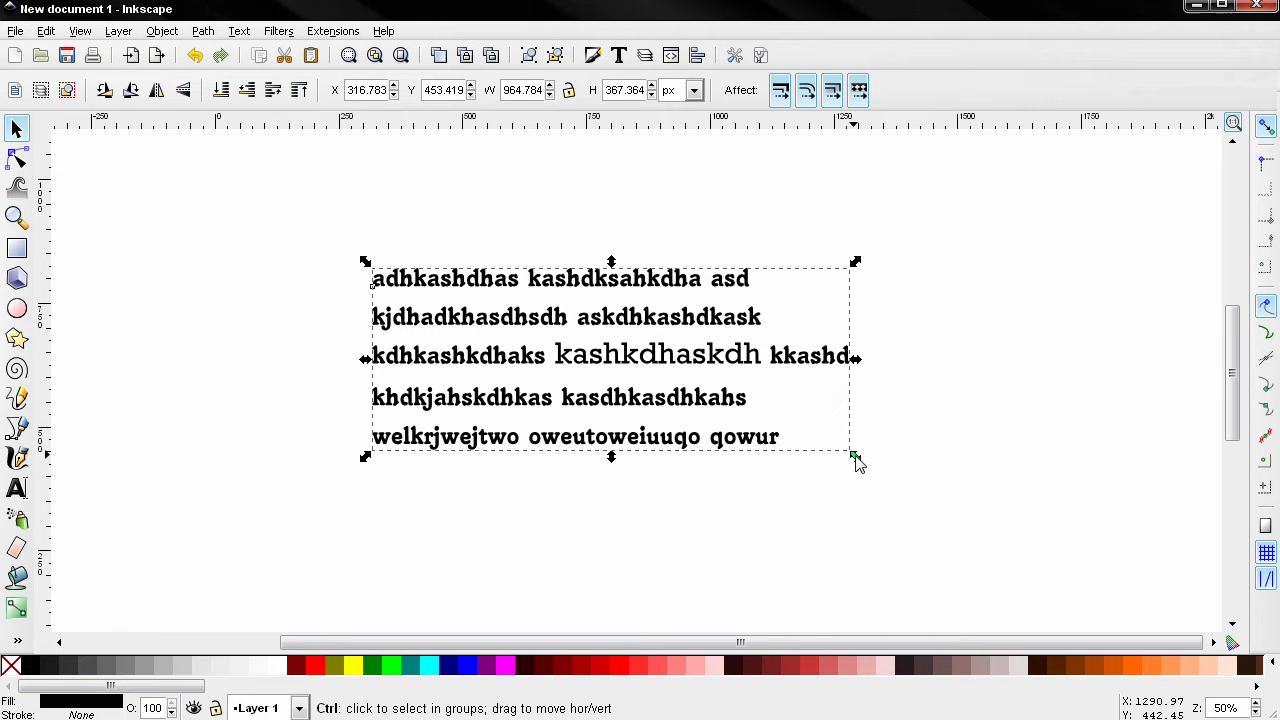
drag(857, 462, 911, 517)
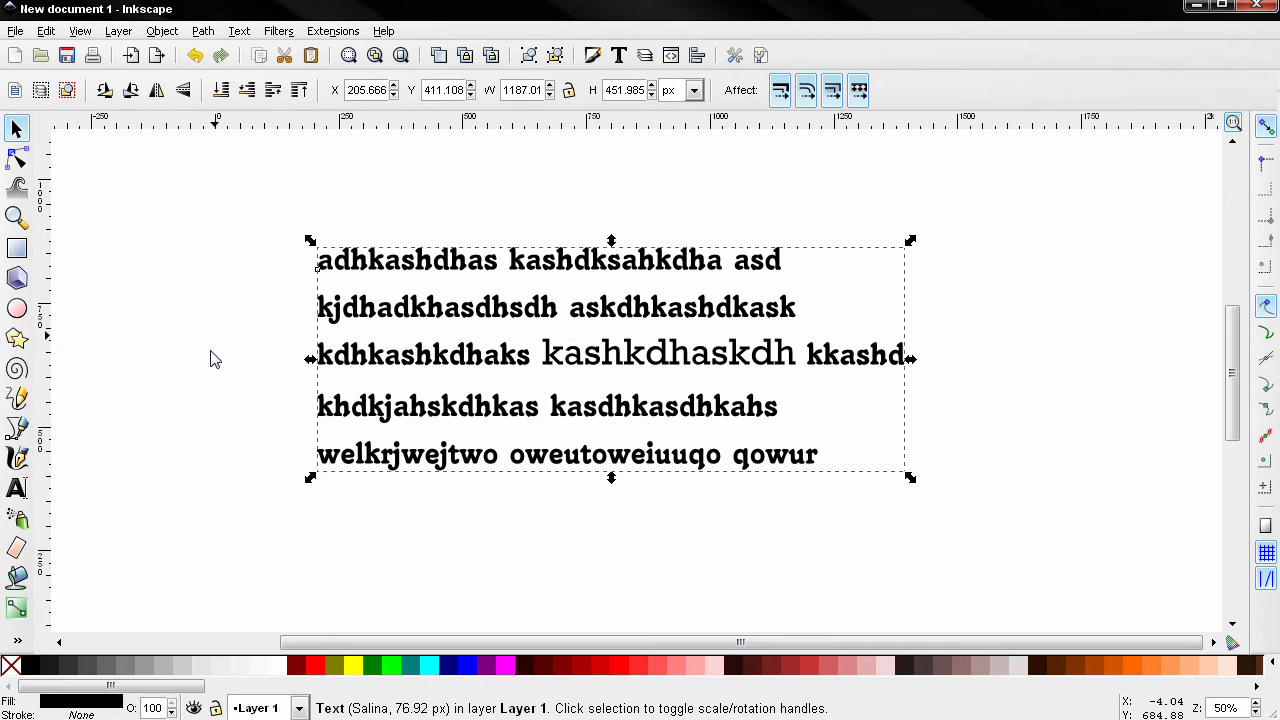
Make the letters 'dkhasd' in the second line bold
click(16, 488)
click(624, 356)
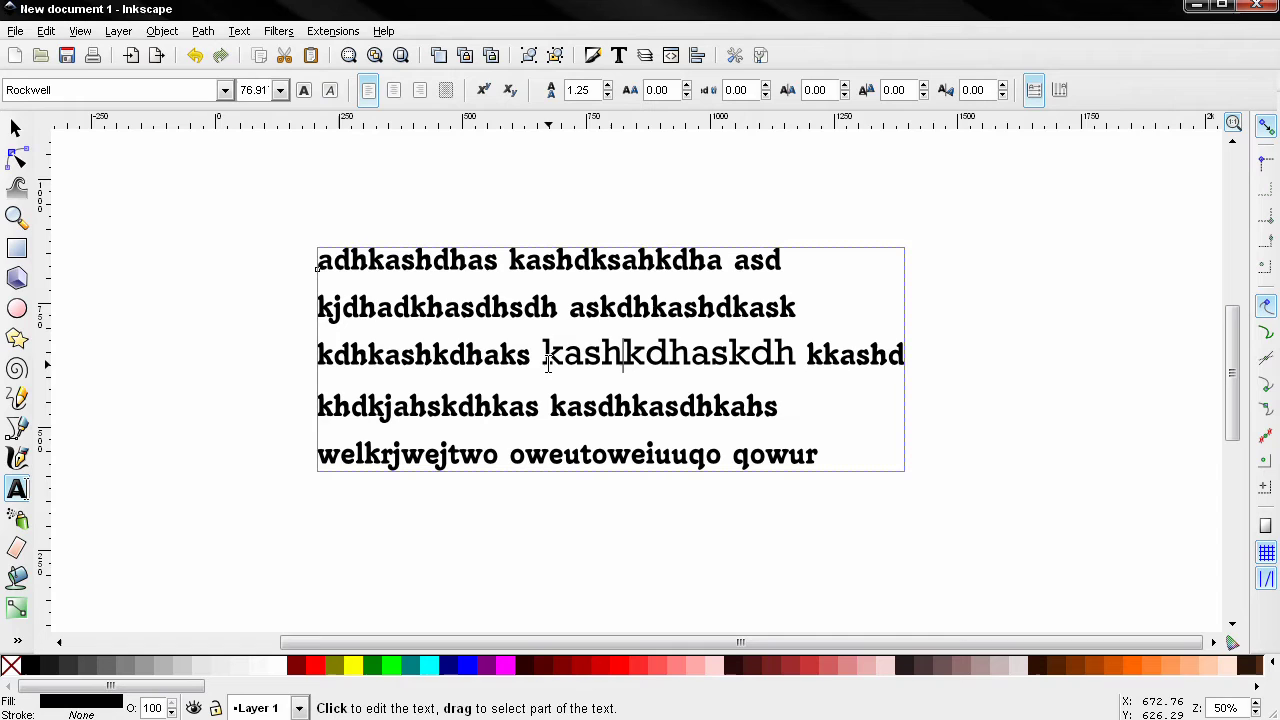
drag(491, 307, 393, 307)
click(305, 92)
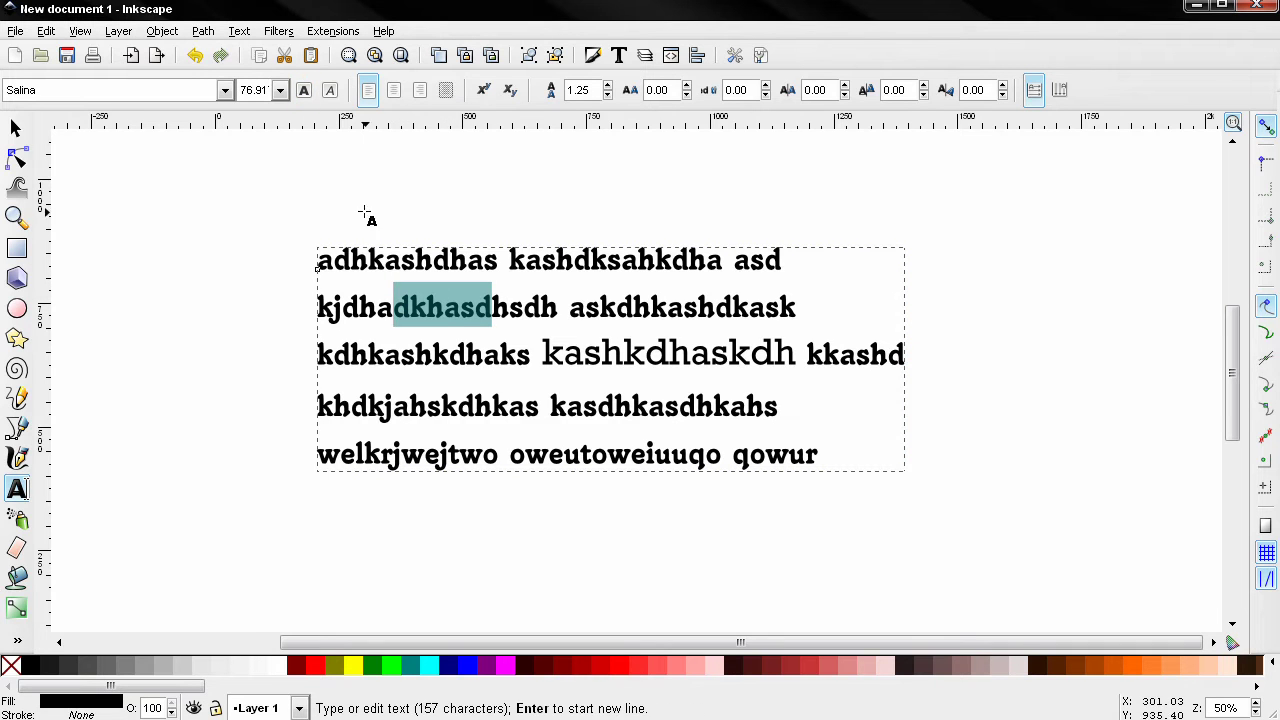
click(447, 354)
Bold 'kashkd' on the third line and 'kash' at the start of kashkdhaskdh
drag(466, 354, 358, 356)
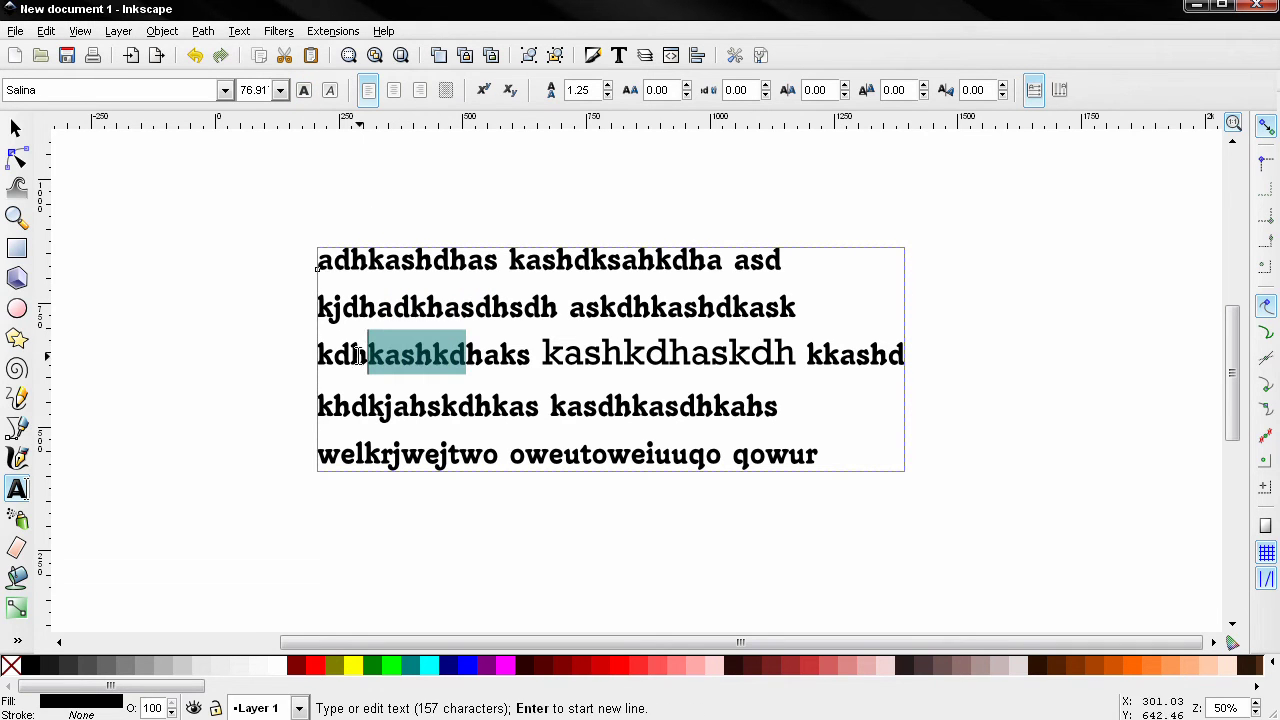
click(305, 92)
click(608, 400)
drag(543, 354, 623, 354)
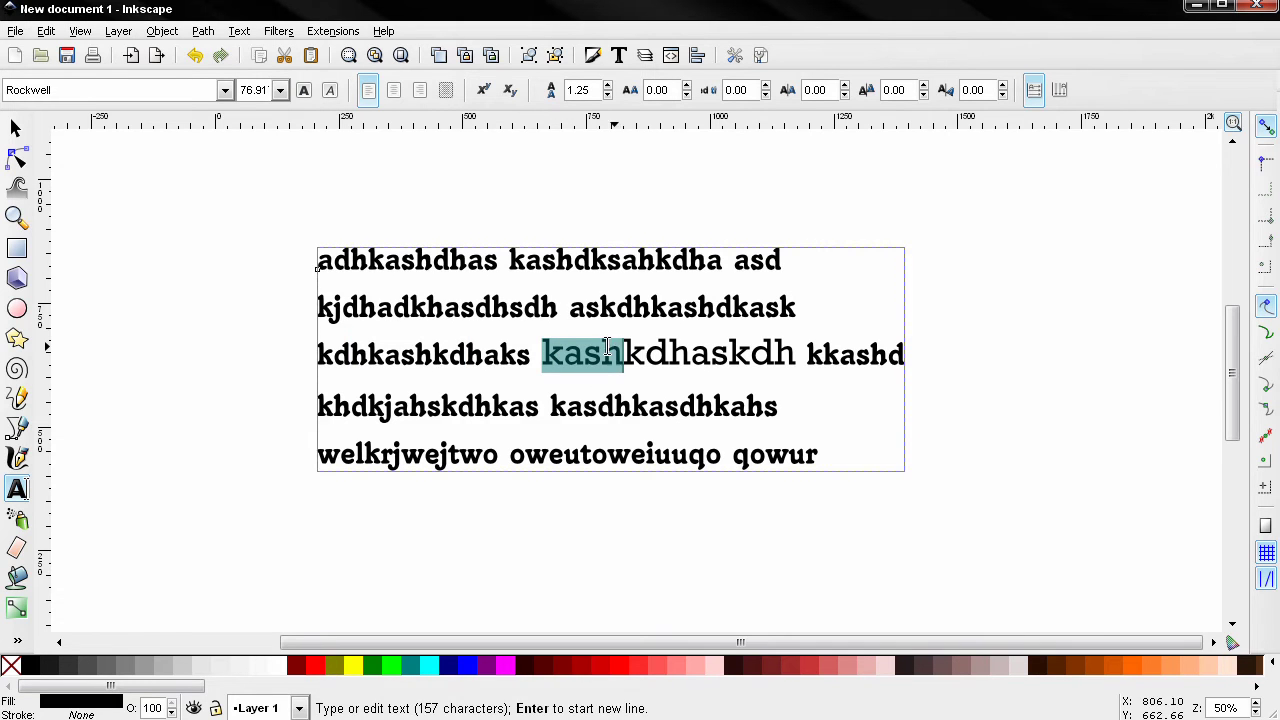
click(305, 92)
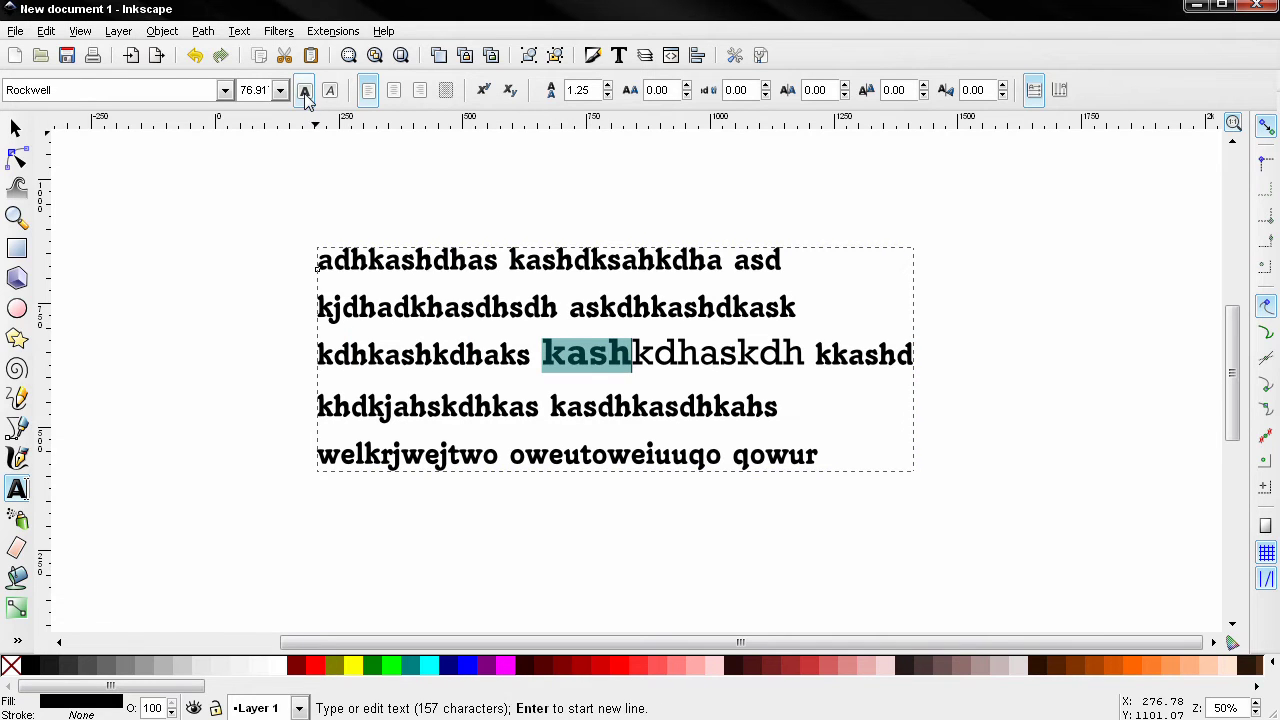
Make 'kasdh' on the fourth line italic
click(632, 405)
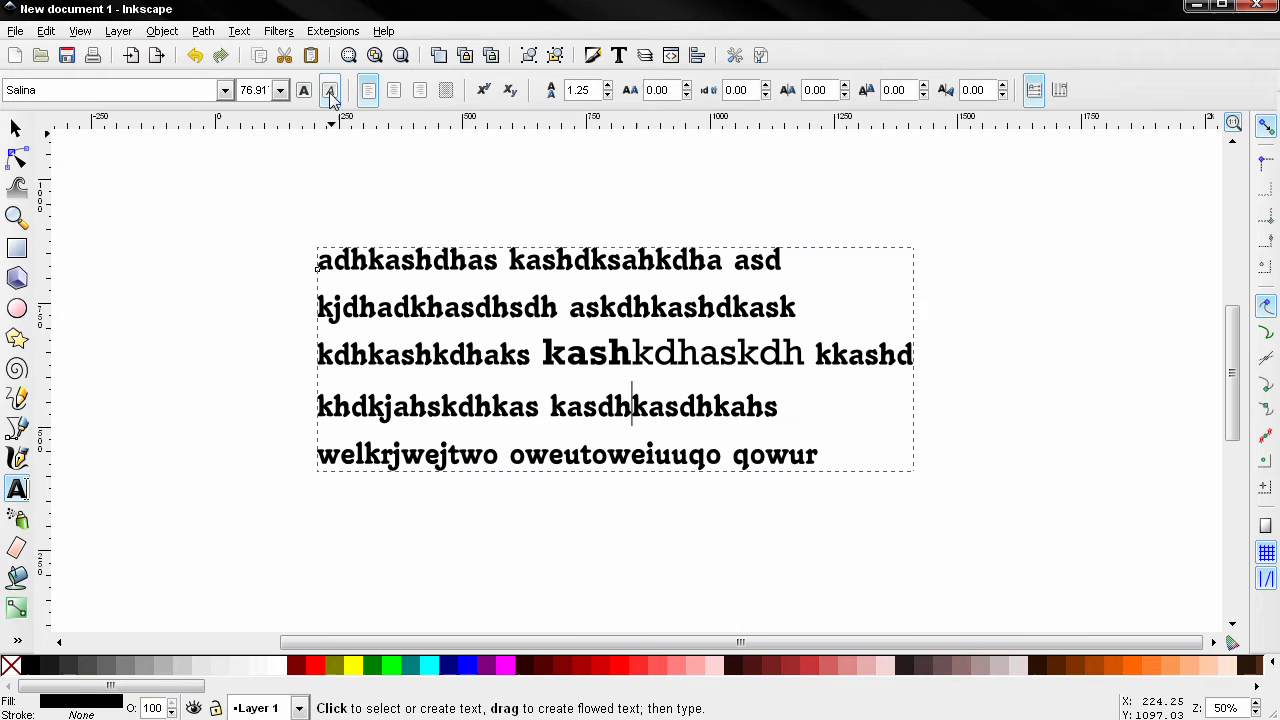
drag(630, 410, 550, 410)
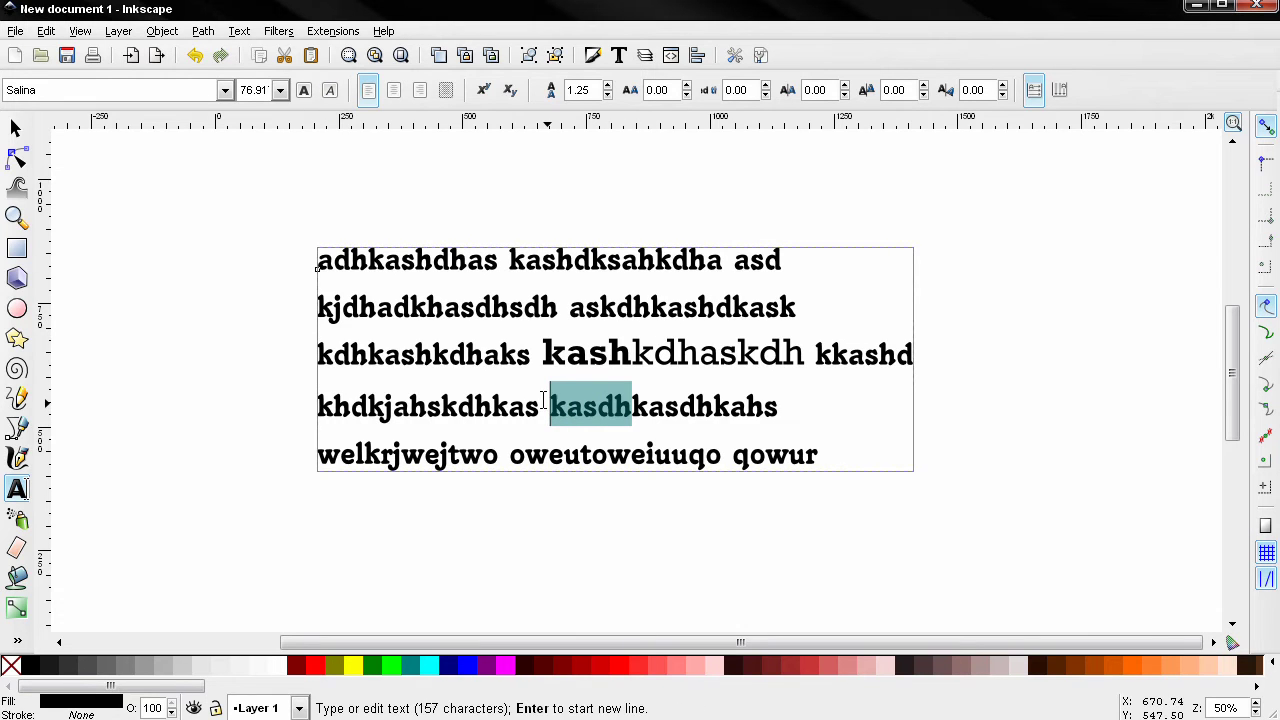
click(329, 90)
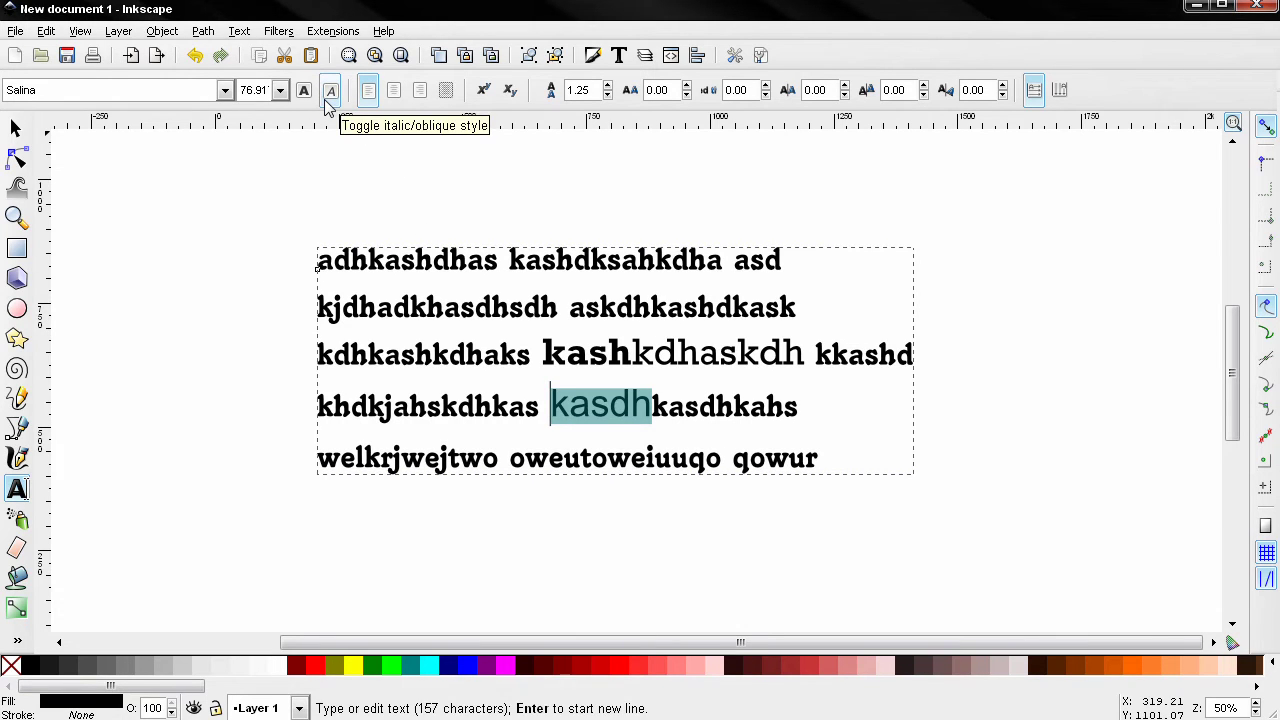
Try left and right alignment, then center every line of the text
click(505, 307)
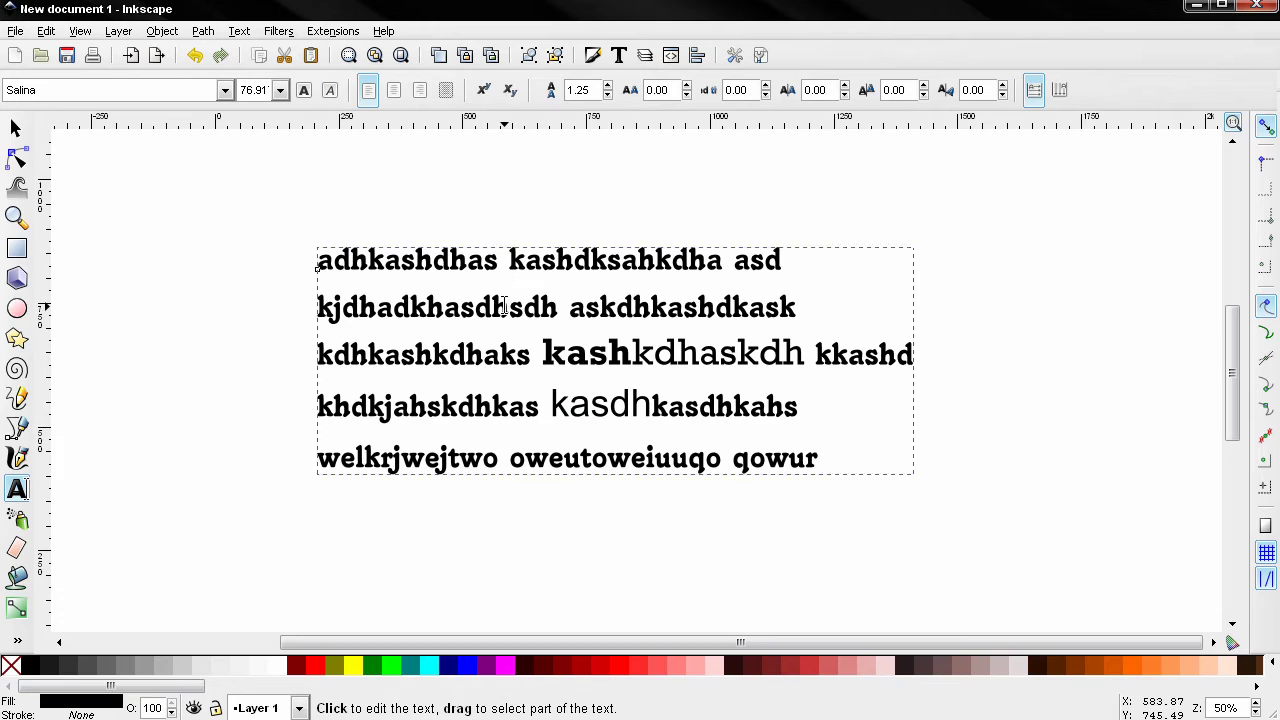
click(370, 99)
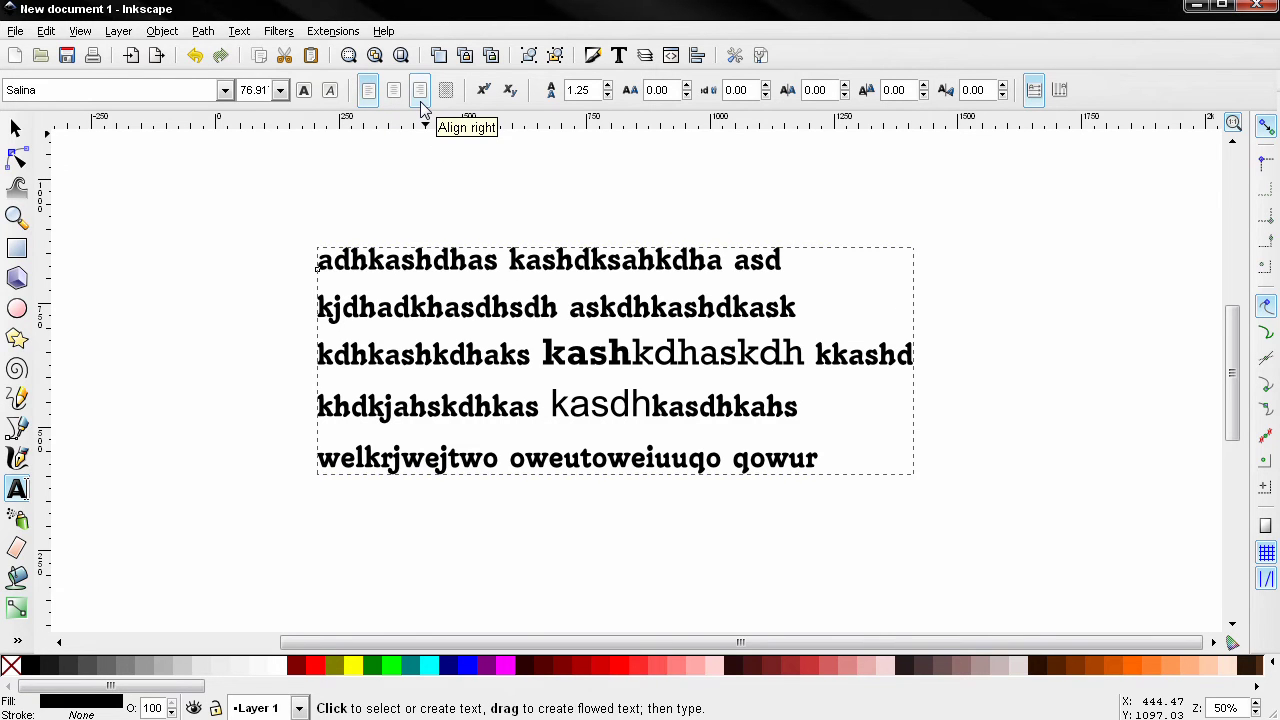
click(421, 95)
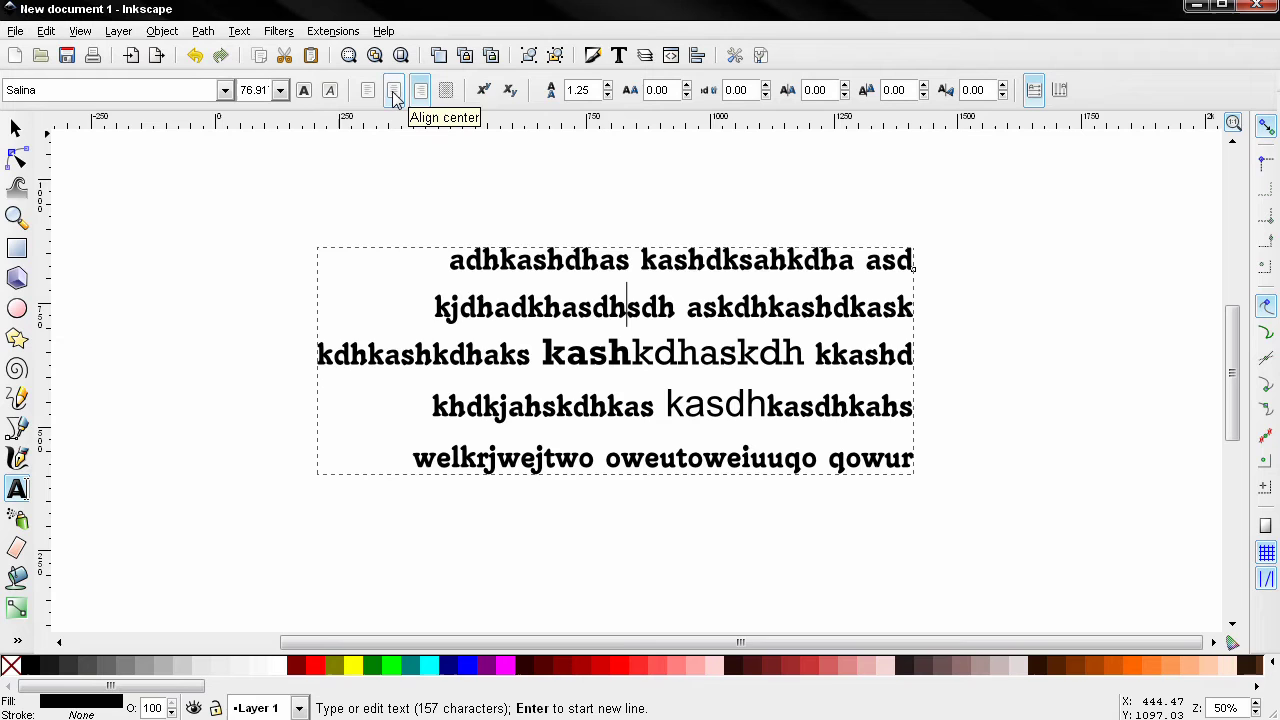
click(394, 95)
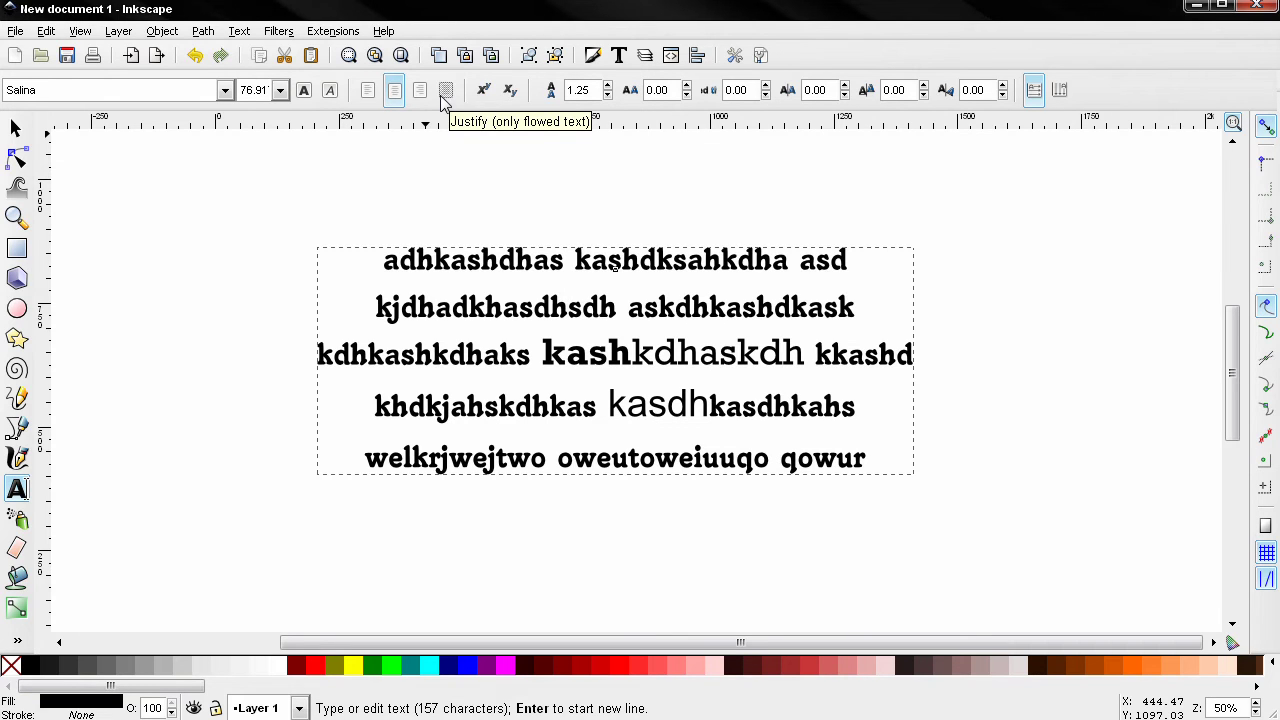
Draw a large red circle to the left of the text block
scroll(474, 200, down, 1)
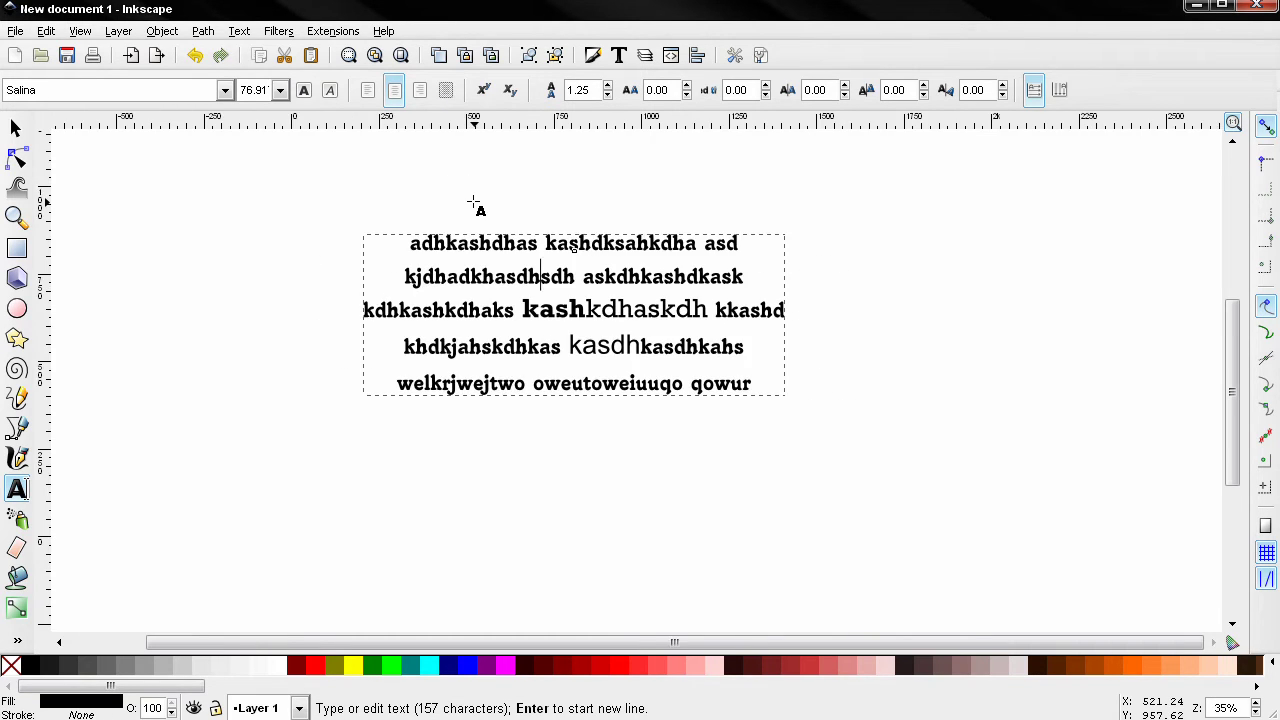
scroll(474, 200, down, 1)
scroll(470, 300, up, 1)
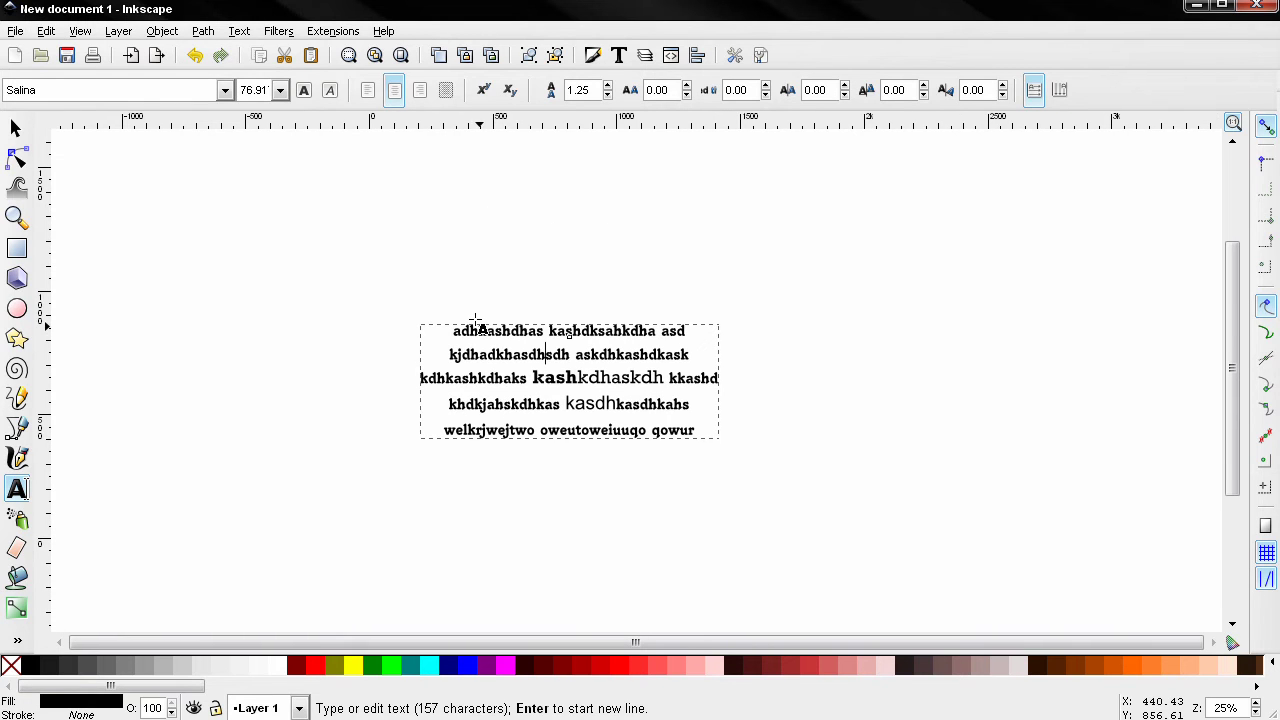
click(17, 308)
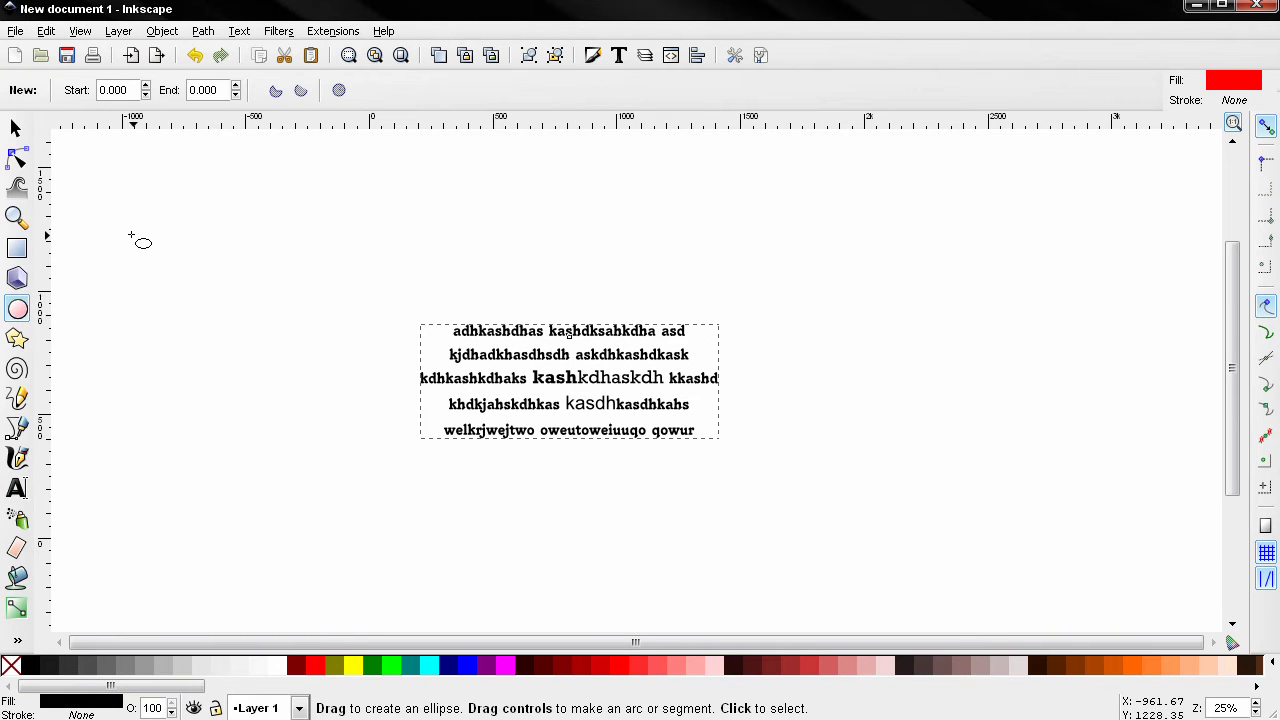
drag(130, 236, 523, 620)
scroll(406, 403, down, 1)
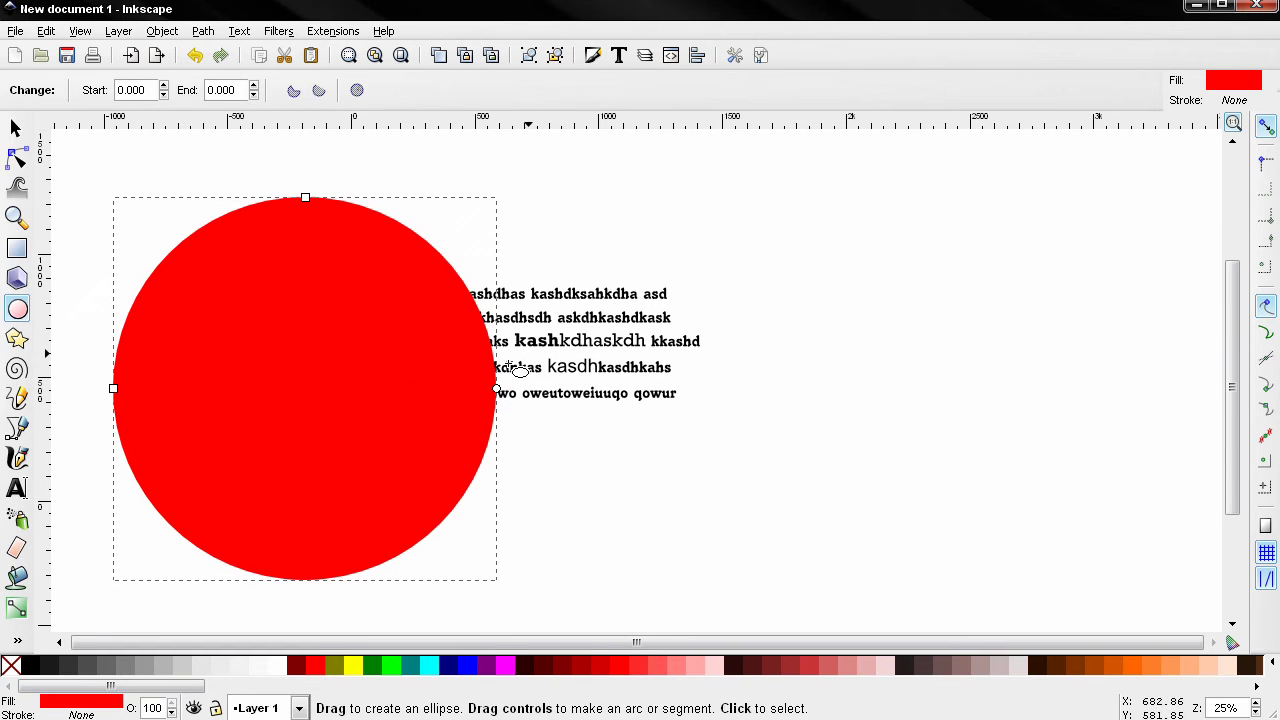
Move the text beside the circle, select both, and apply Text > Flow into Frame
click(16, 128)
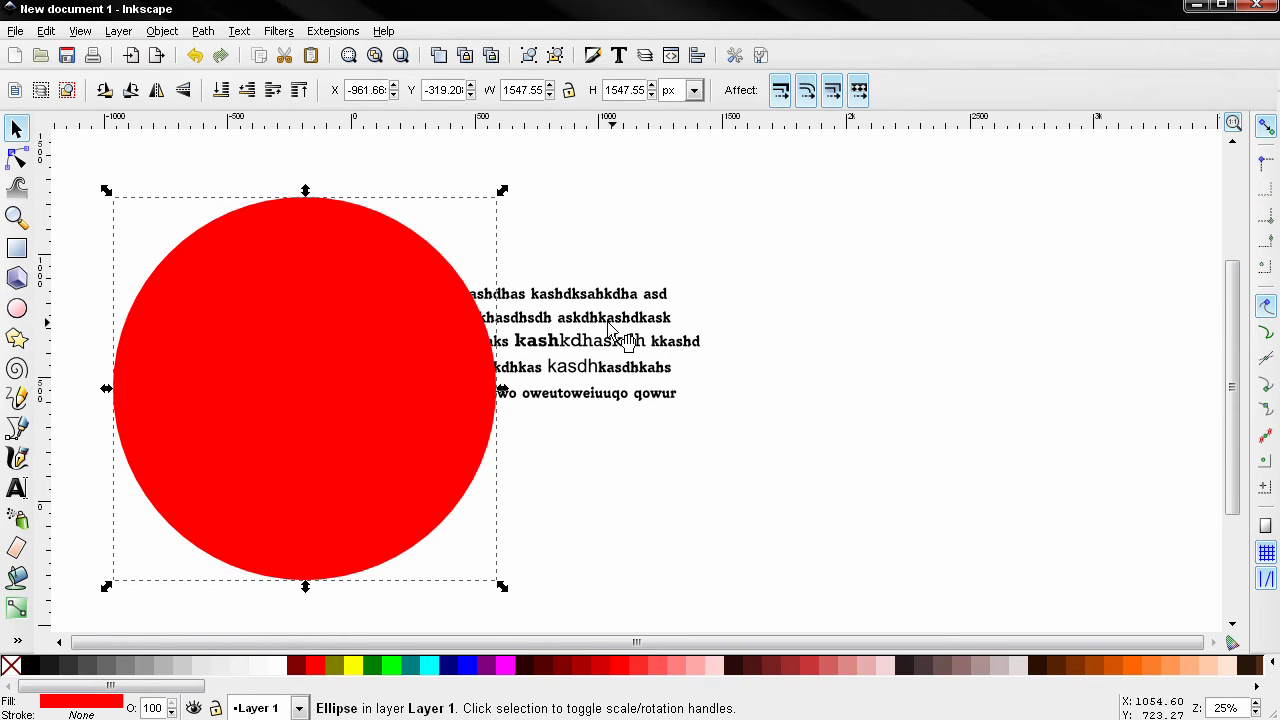
click(580, 323)
drag(580, 323, 726, 371)
click(336, 376)
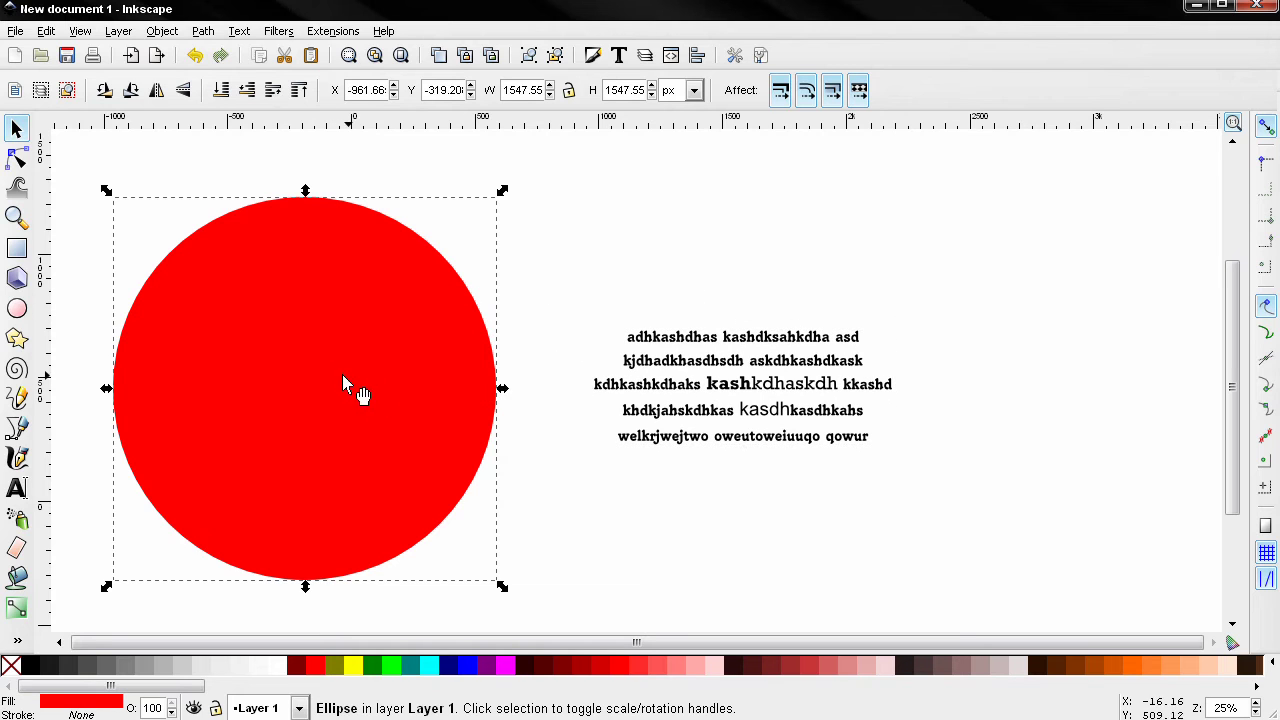
shift+click(786, 428)
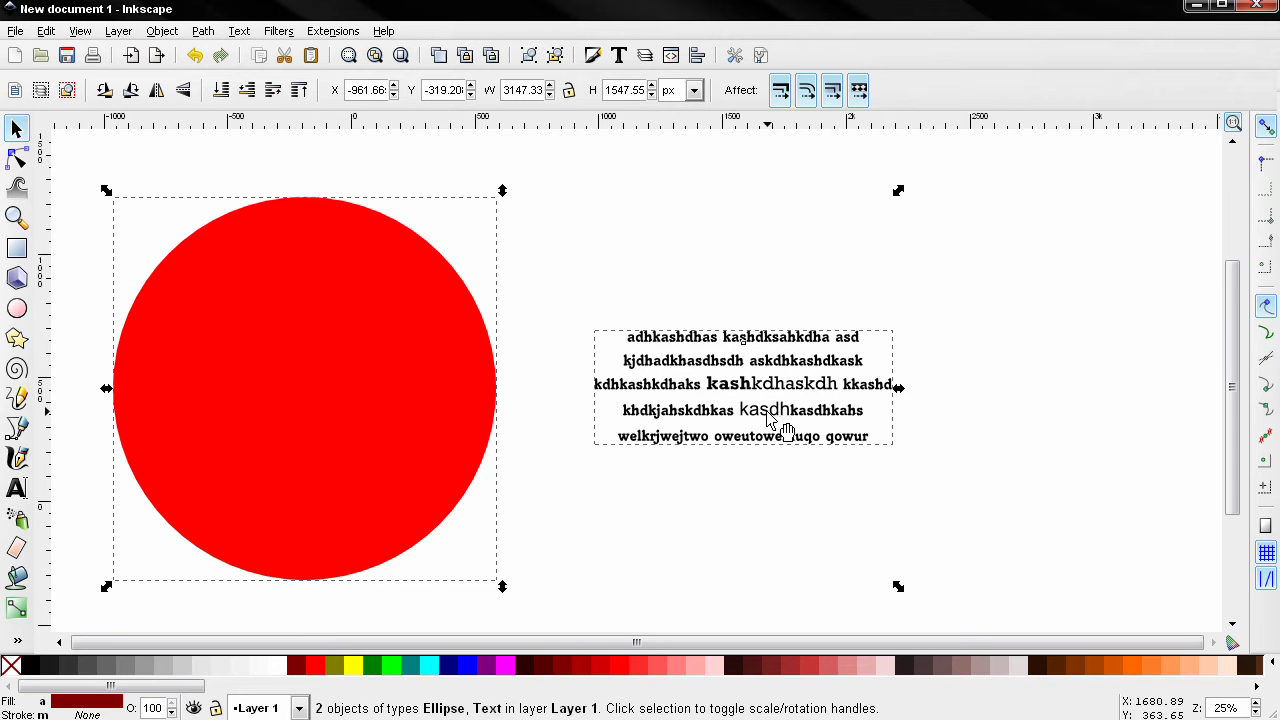
click(240, 31)
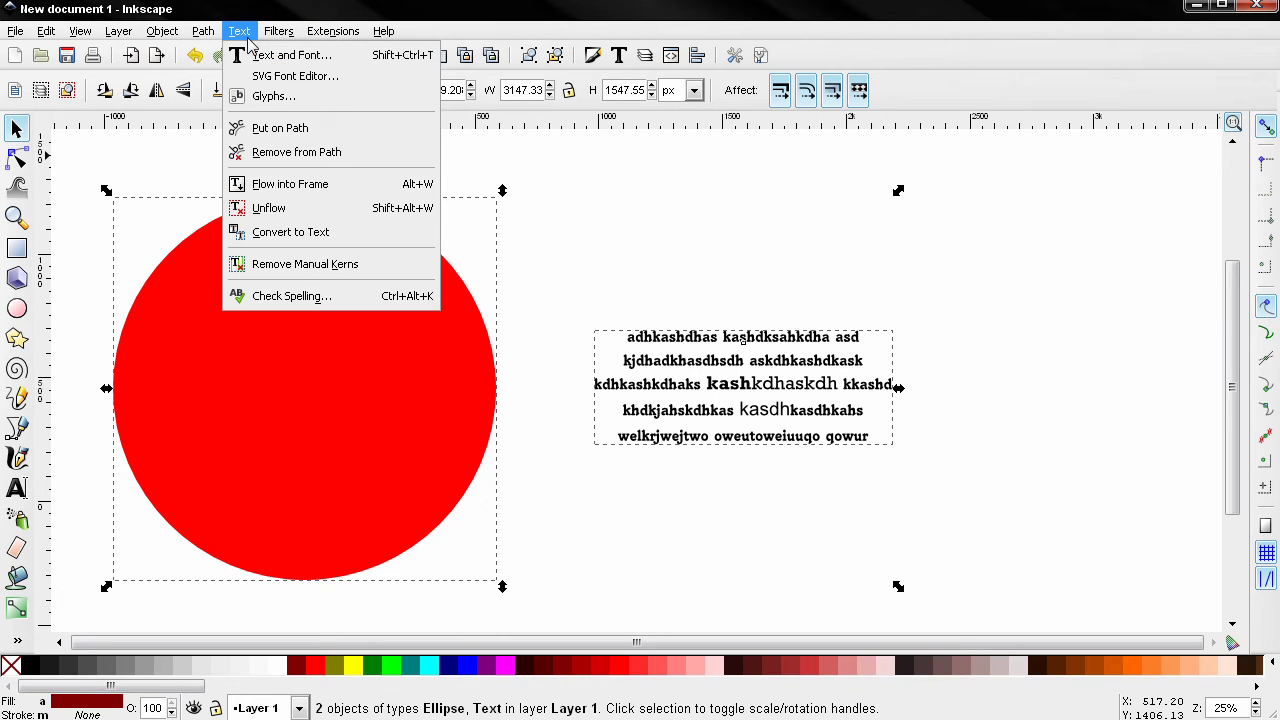
click(305, 190)
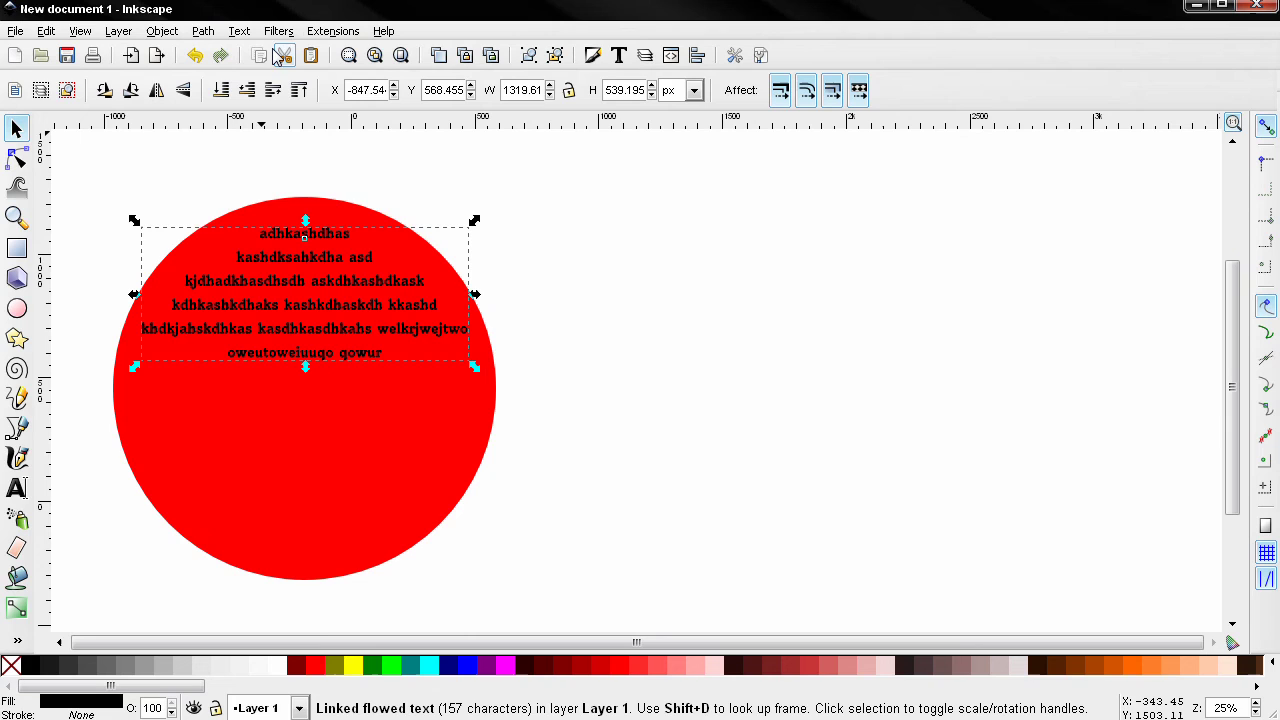
click(10, 487)
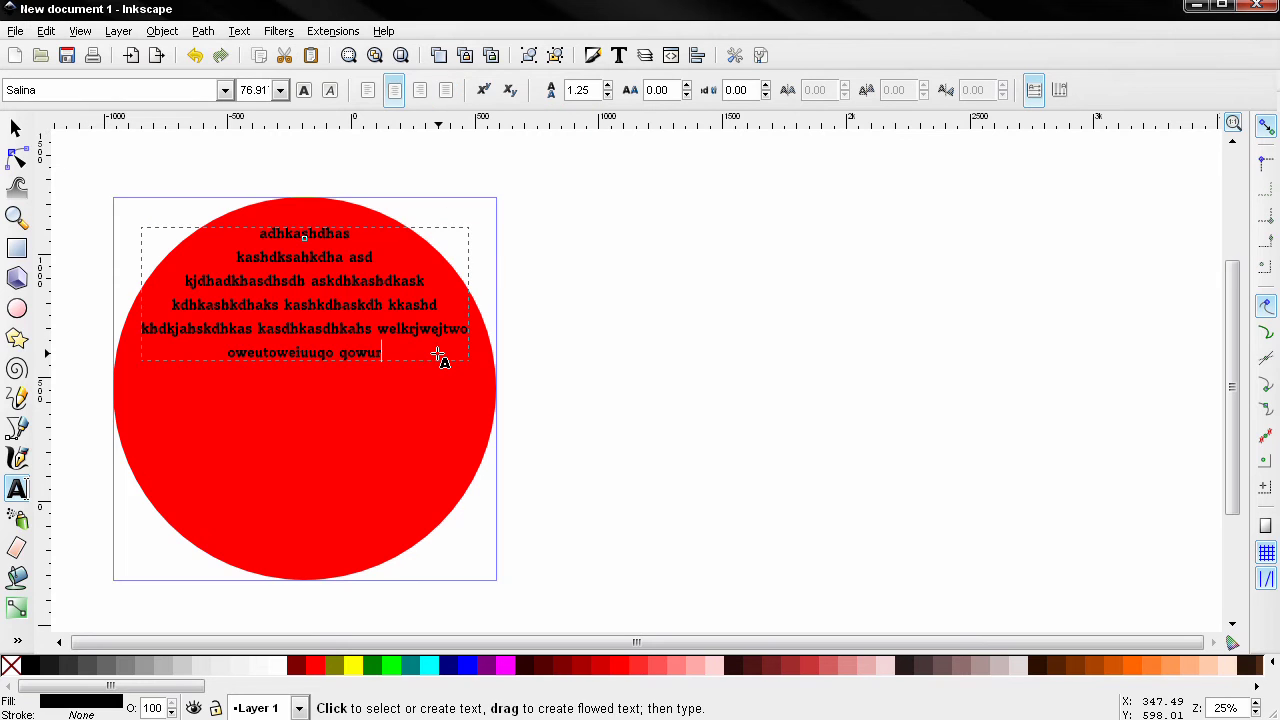
Undo the circle flow, then make the h ending 'kjdhadkhasdhsdh' in line two superscript
key(ctrl+z)
key(ctrl+z)
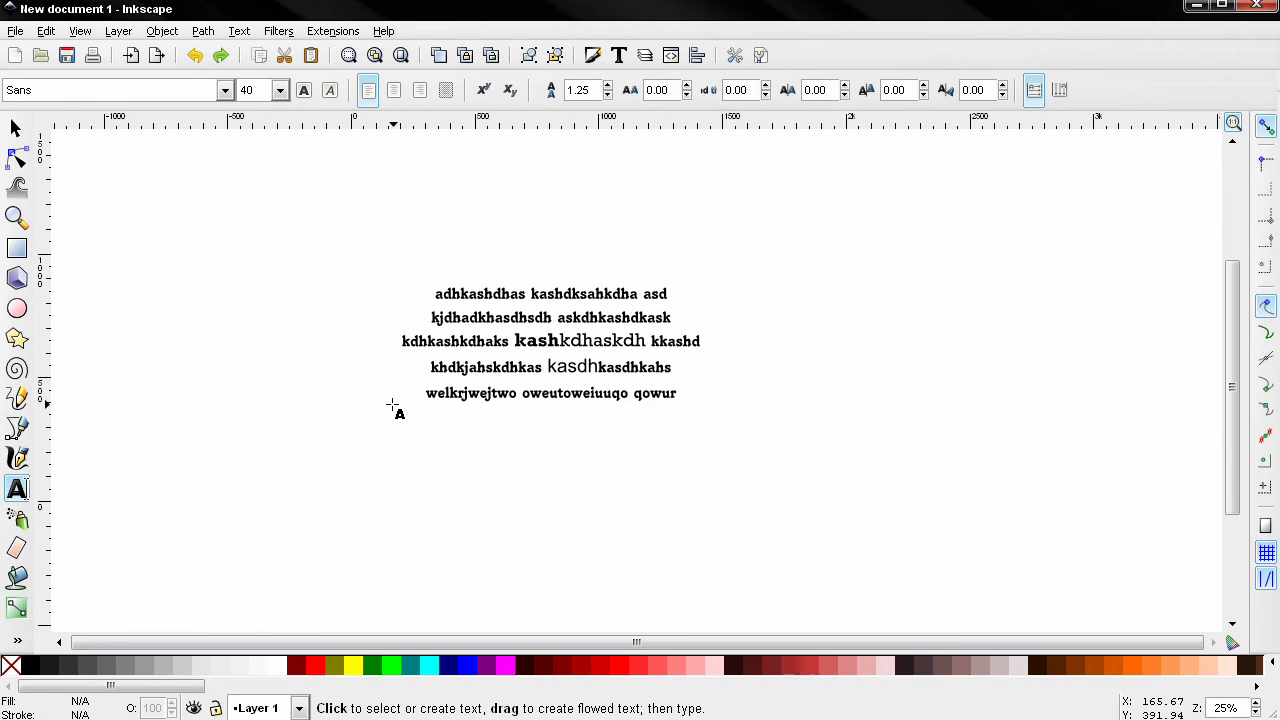
scroll(395, 410, up, 3)
drag(358, 391, 275, 457)
click(470, 413)
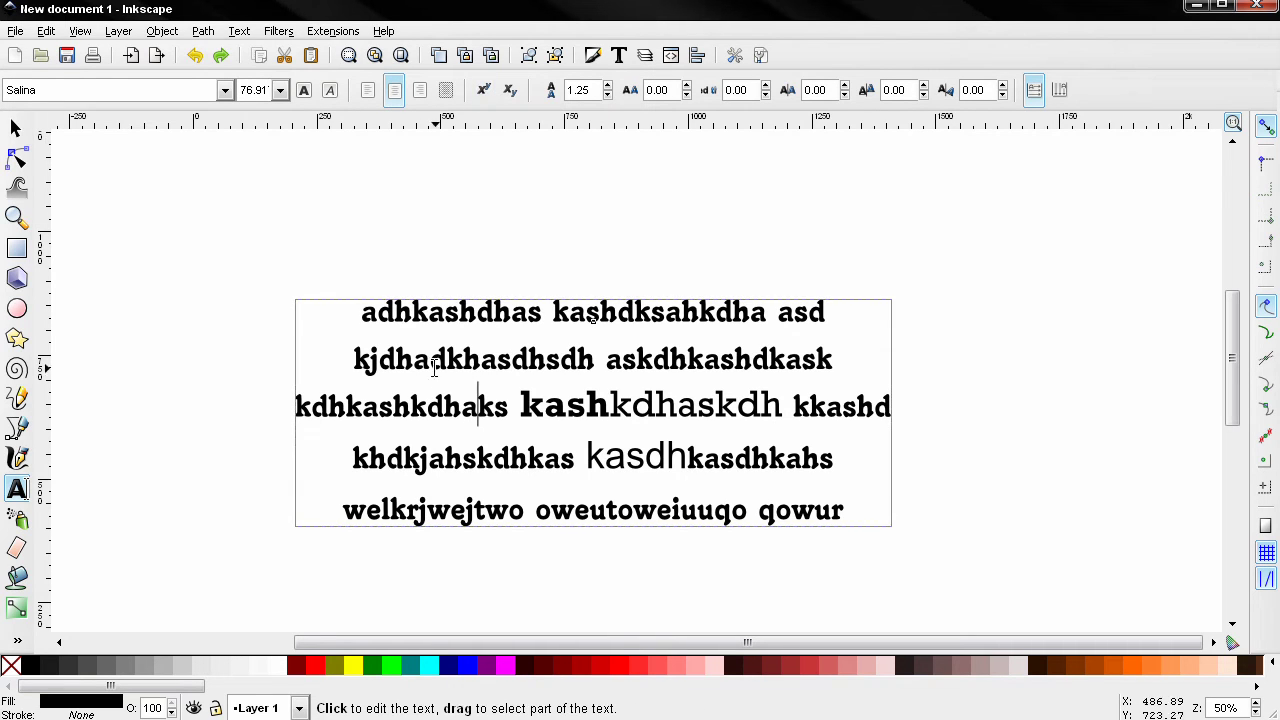
click(369, 360)
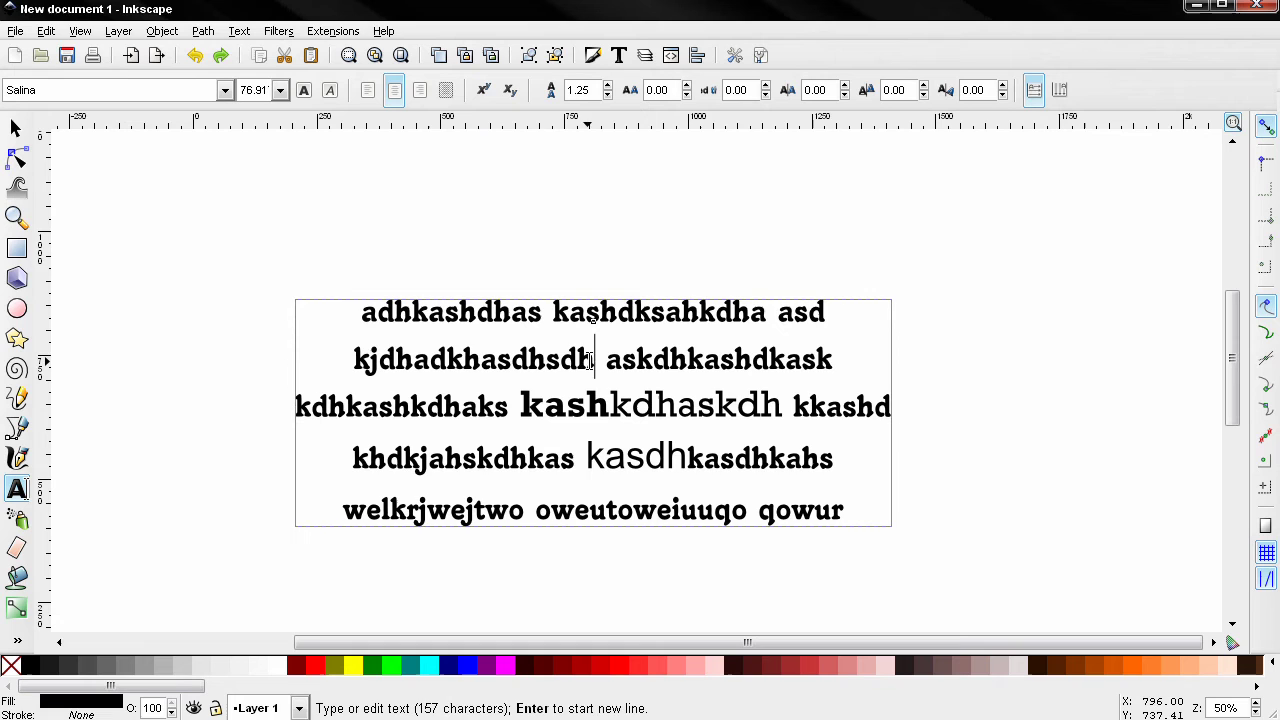
drag(594, 360, 578, 360)
click(488, 96)
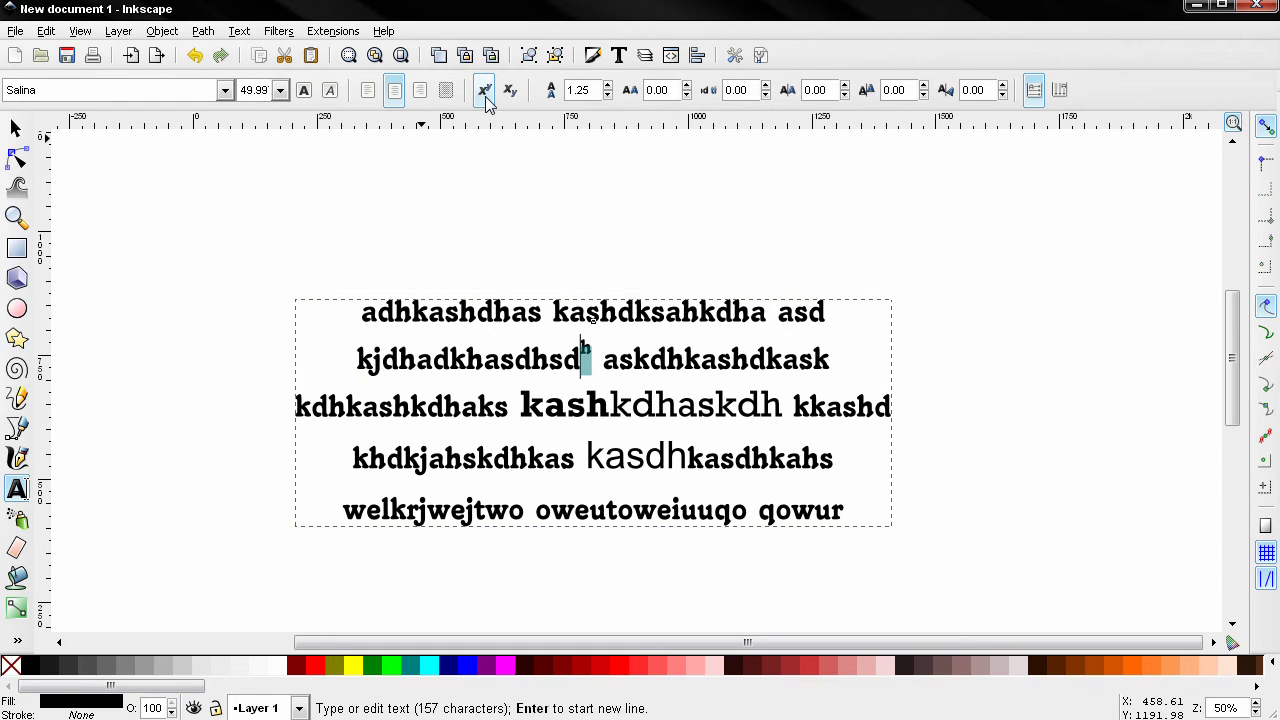
Make the final k at the end of line two subscript
click(822, 361)
drag(822, 361, 812, 361)
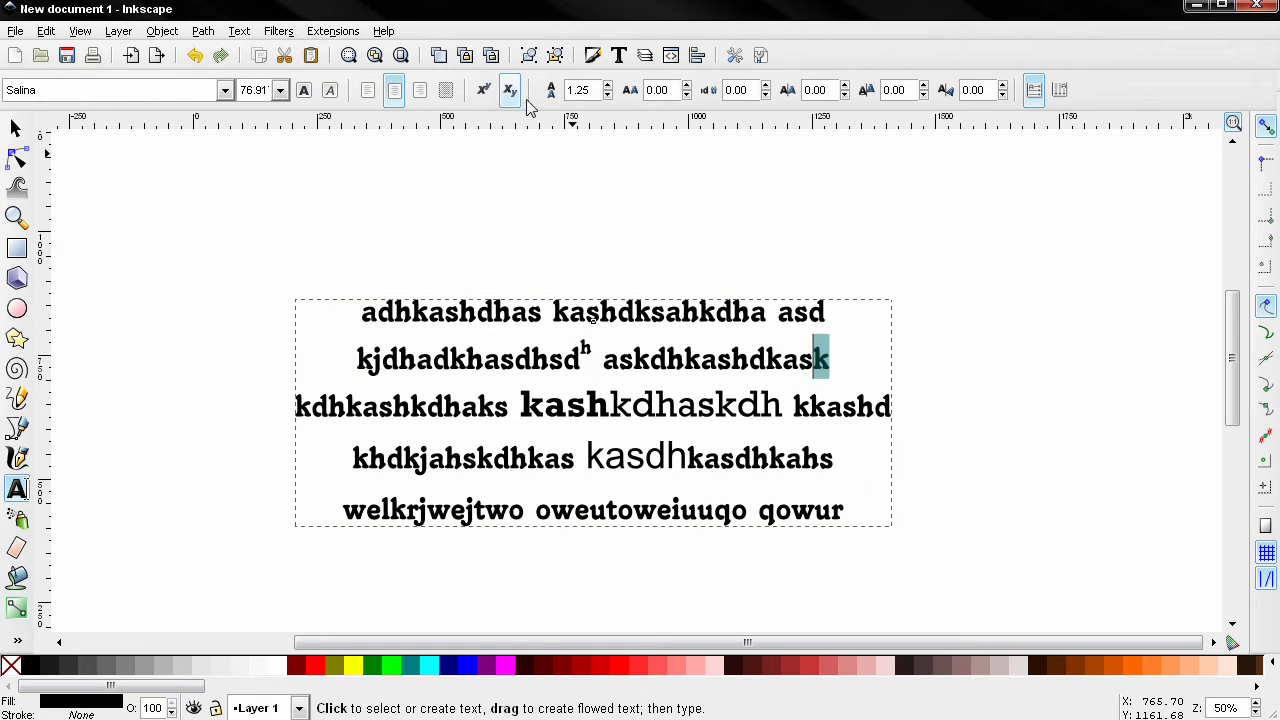
click(509, 92)
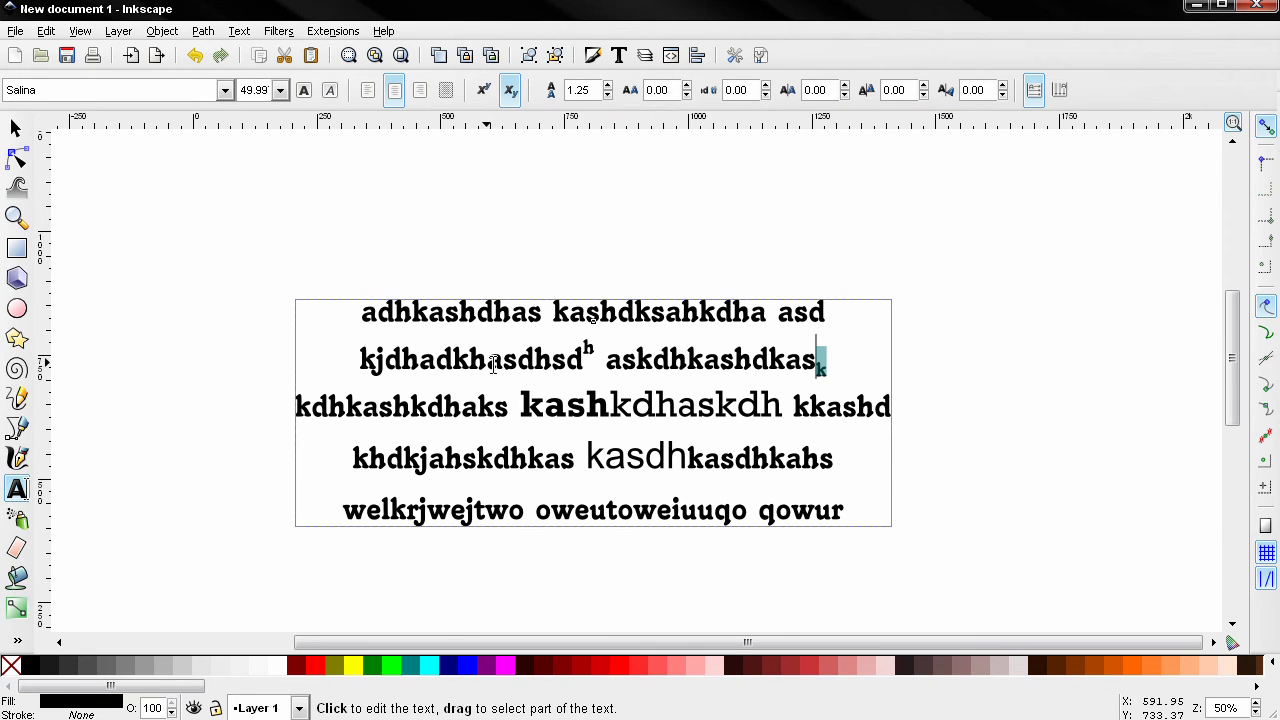
Lower 'hkas' in line four below the baseline with a 10.20 vertical shift
click(555, 312)
drag(555, 312, 586, 314)
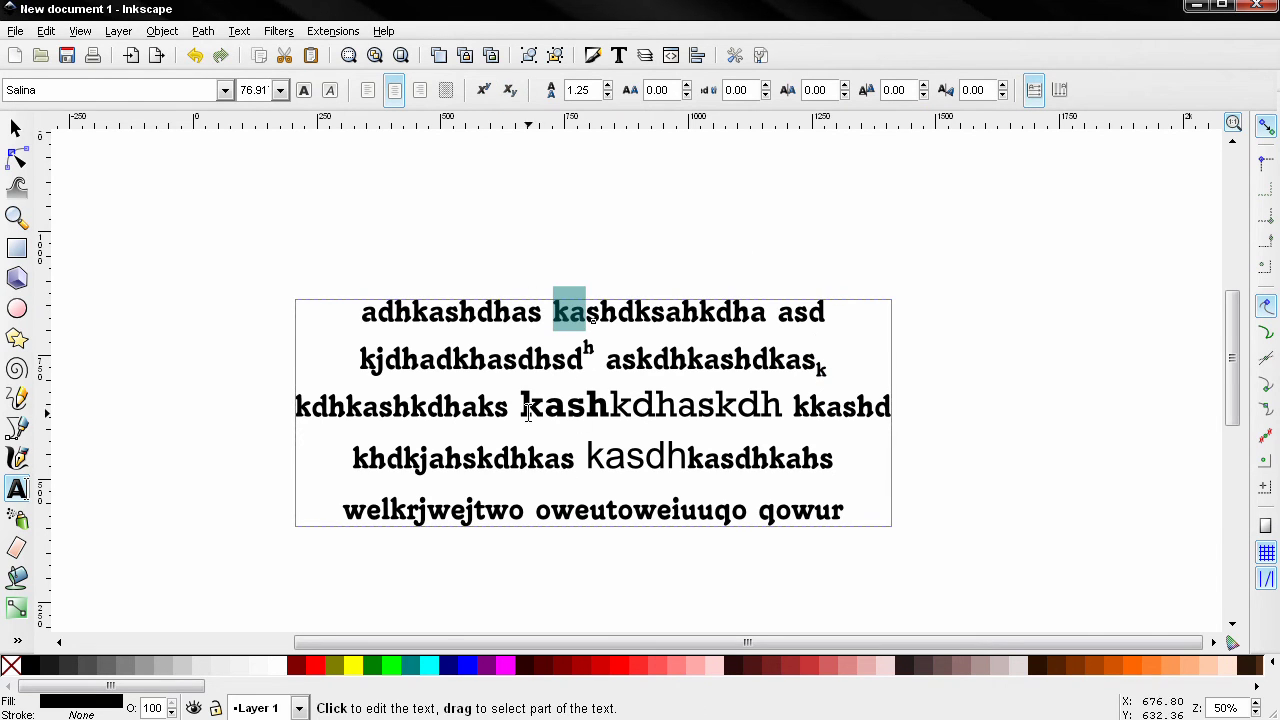
drag(510, 458, 576, 460)
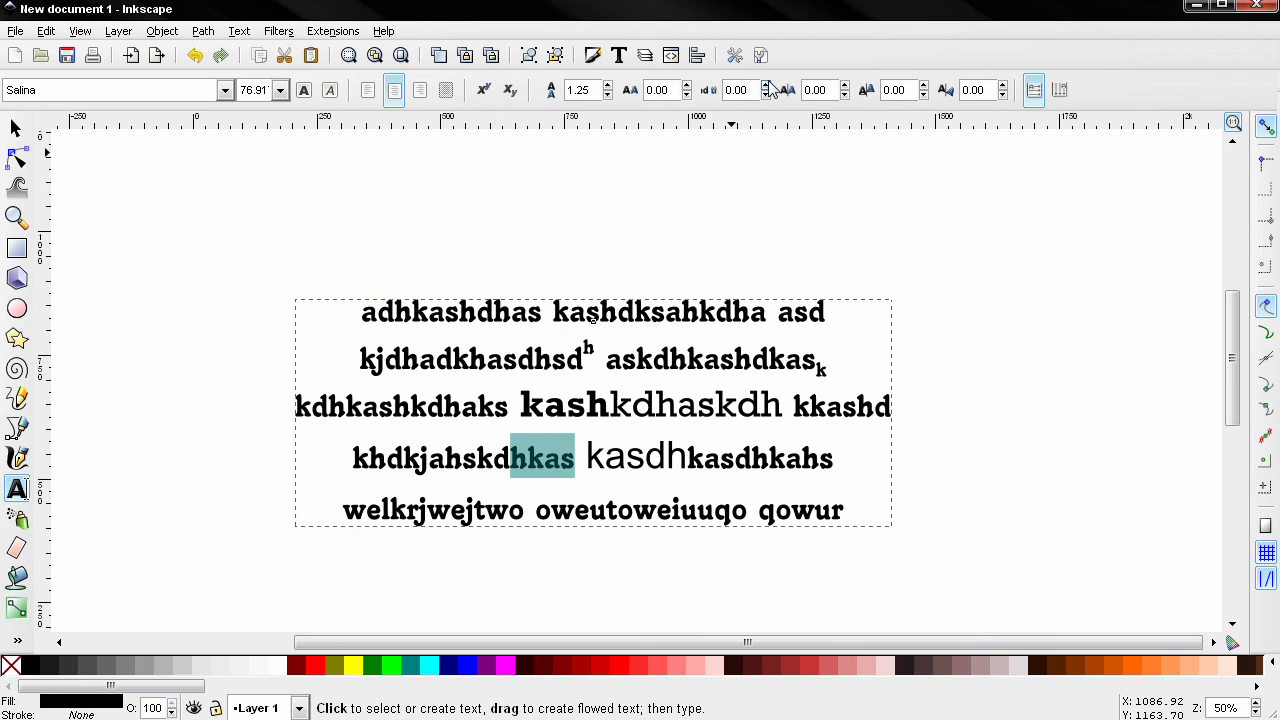
click(924, 86)
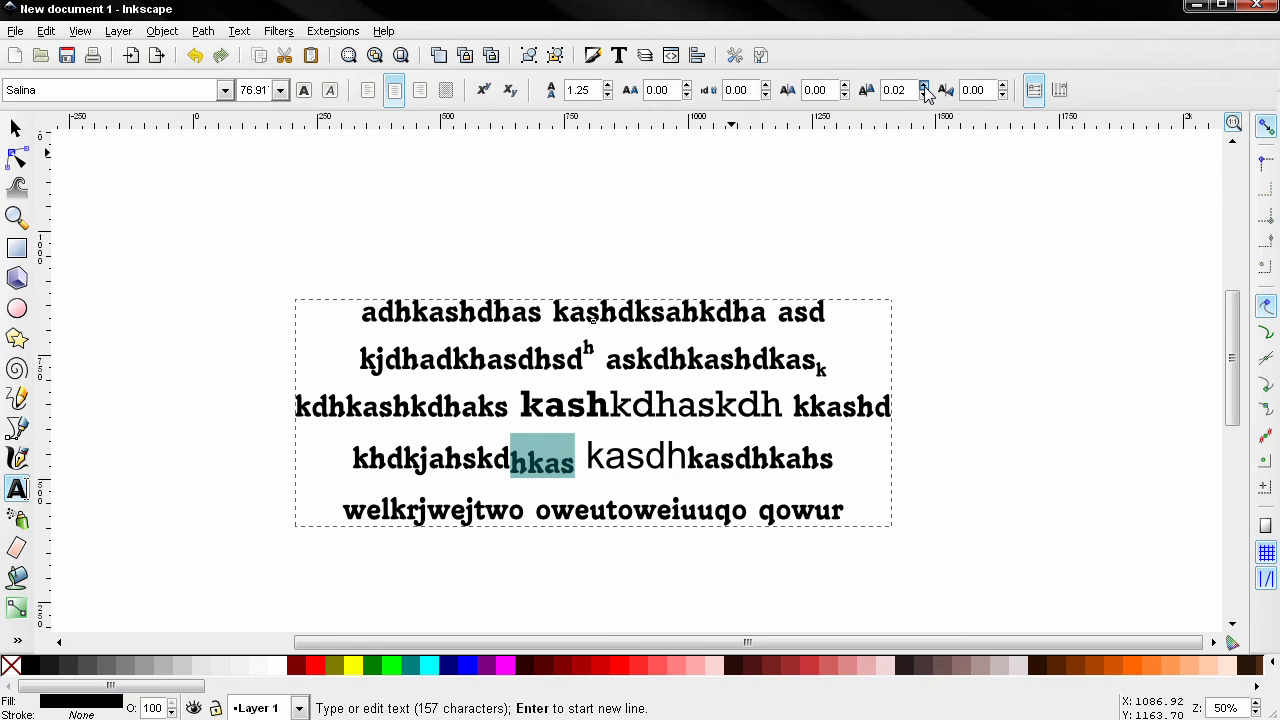
click(924, 86)
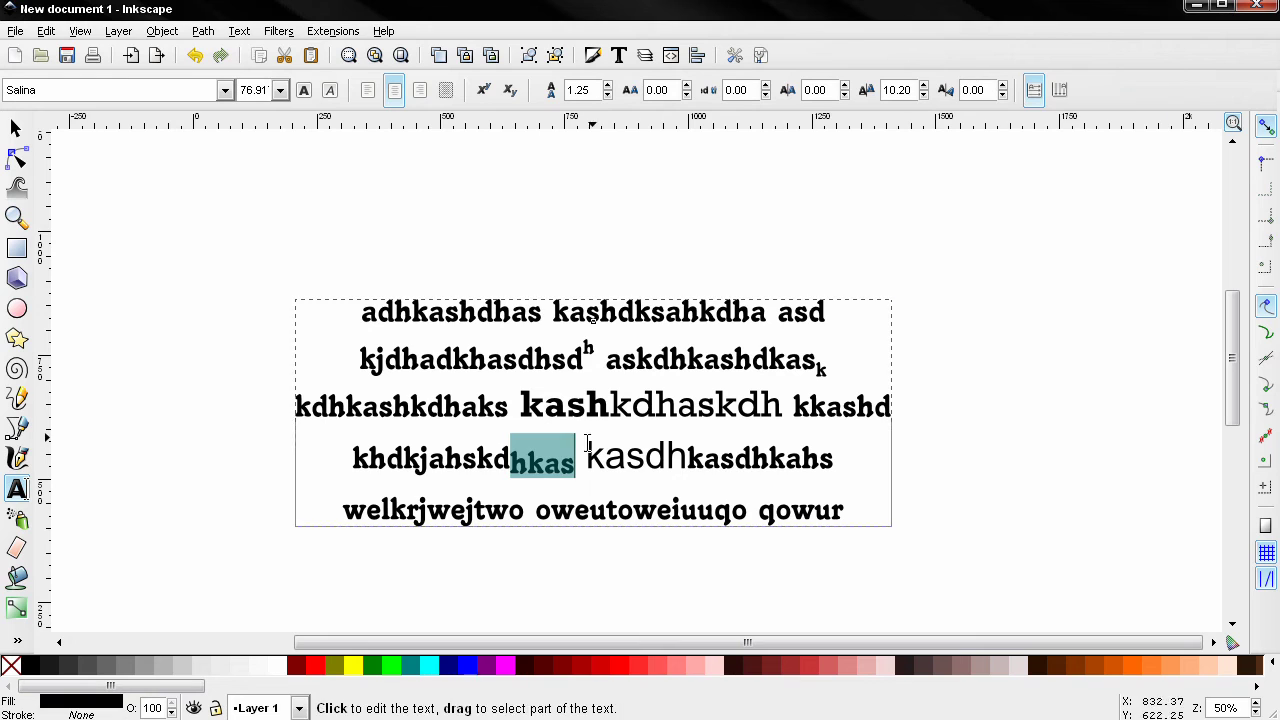
click(612, 405)
Tilt every letter of 'kashkdhaskdh' in line three with a -27.20° character rotation
drag(778, 404, 520, 405)
click(1003, 86)
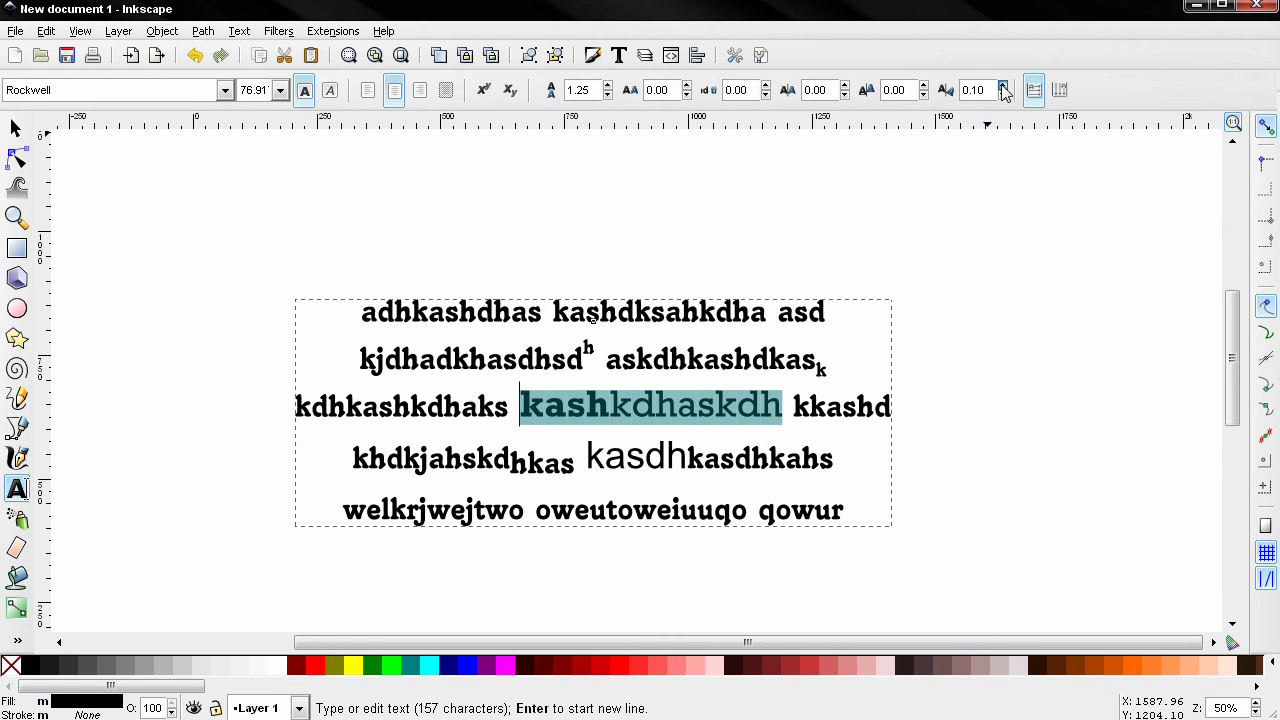
click(1003, 86)
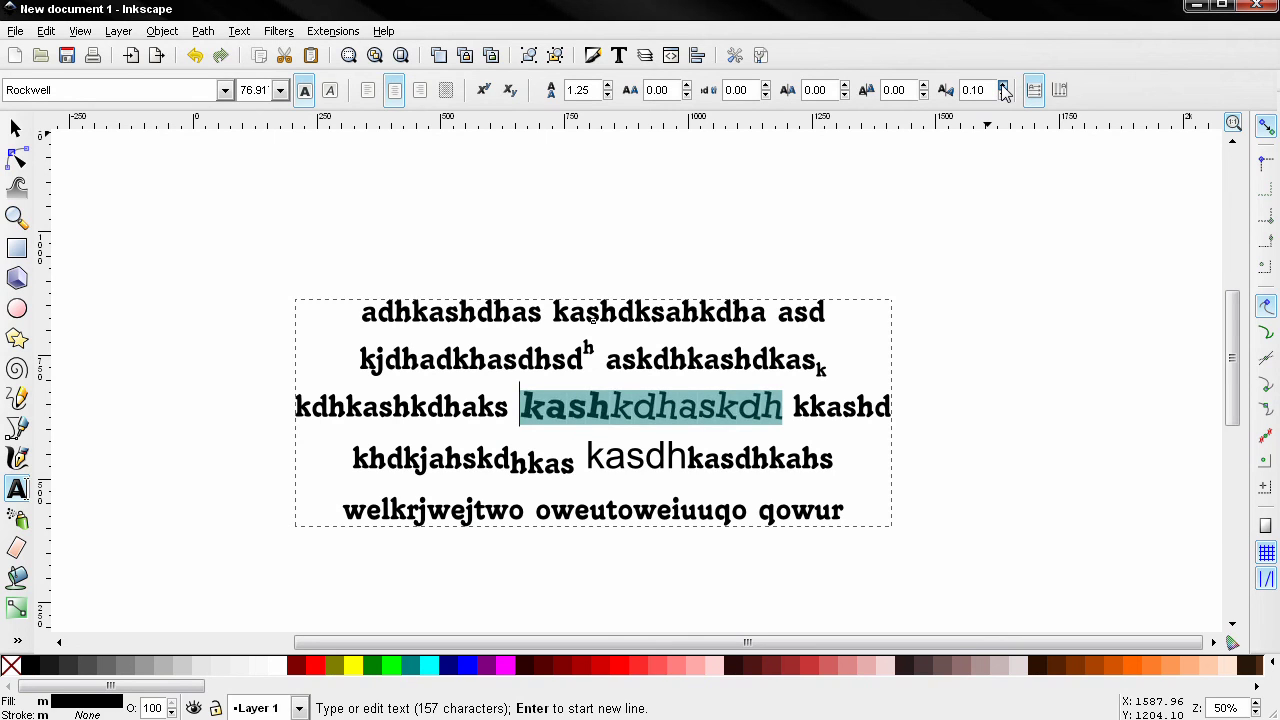
click(1003, 86)
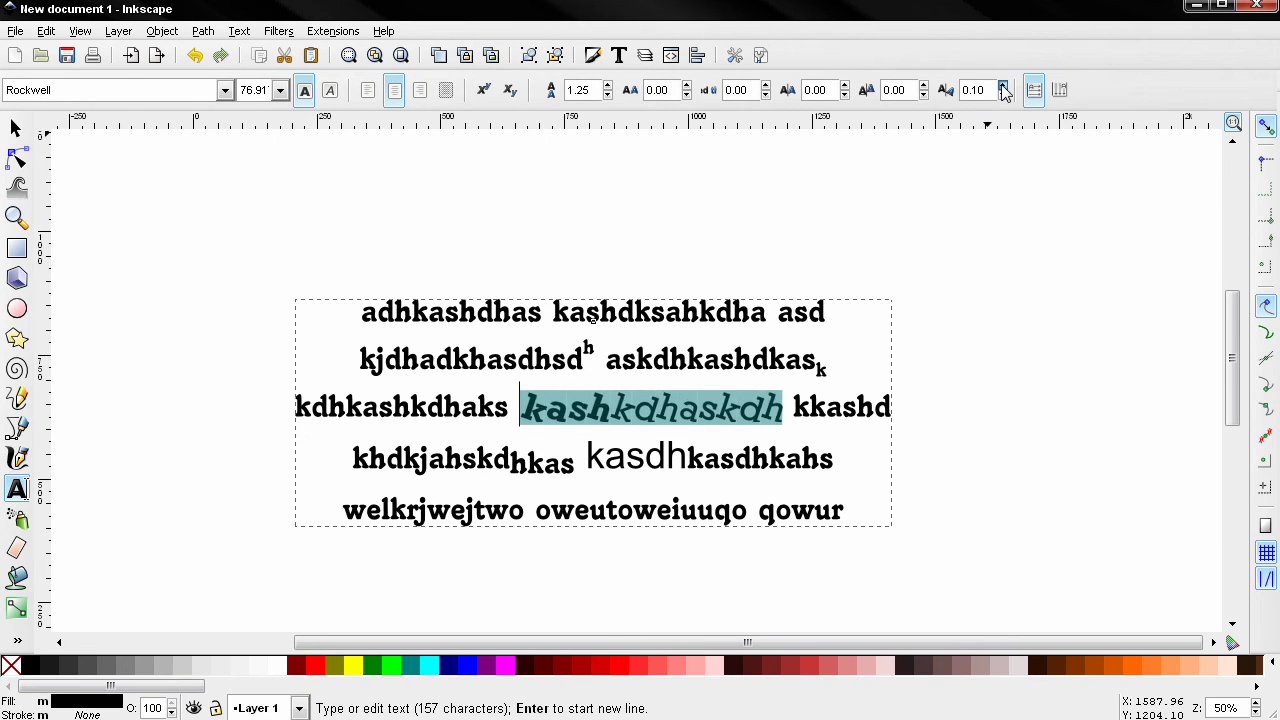
click(1003, 90)
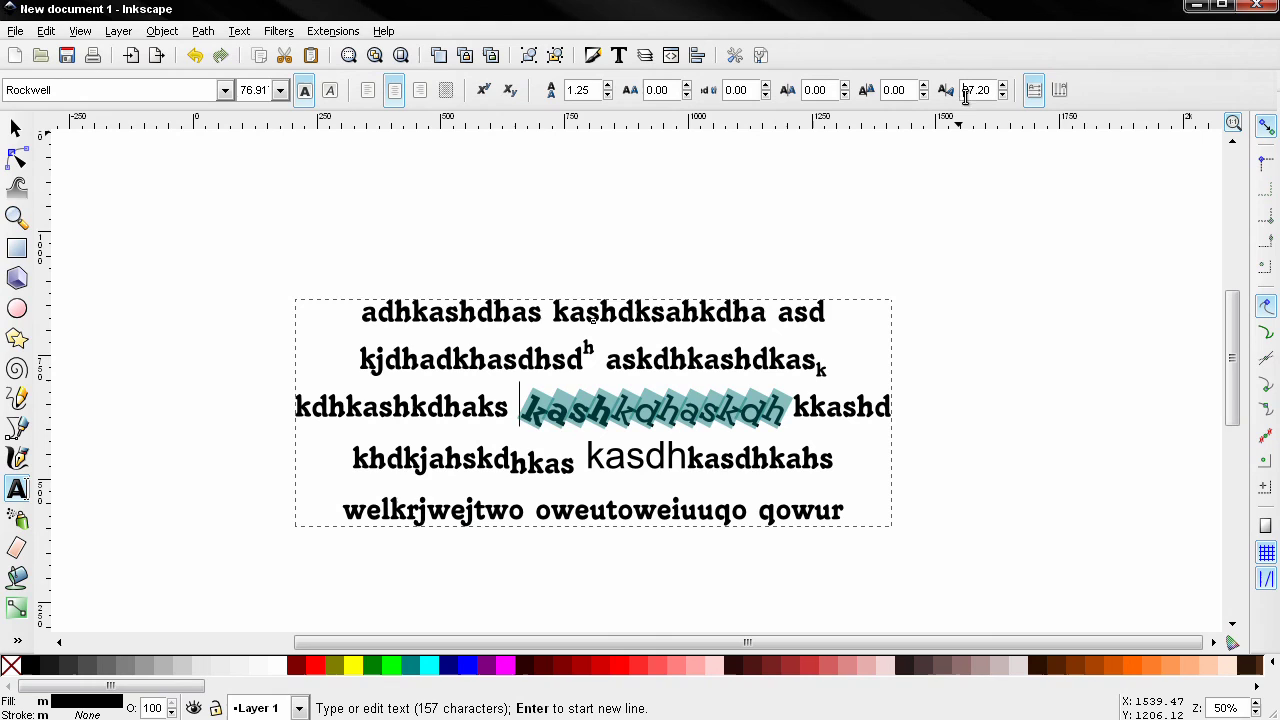
key(Home)
text(-)
key(Return)
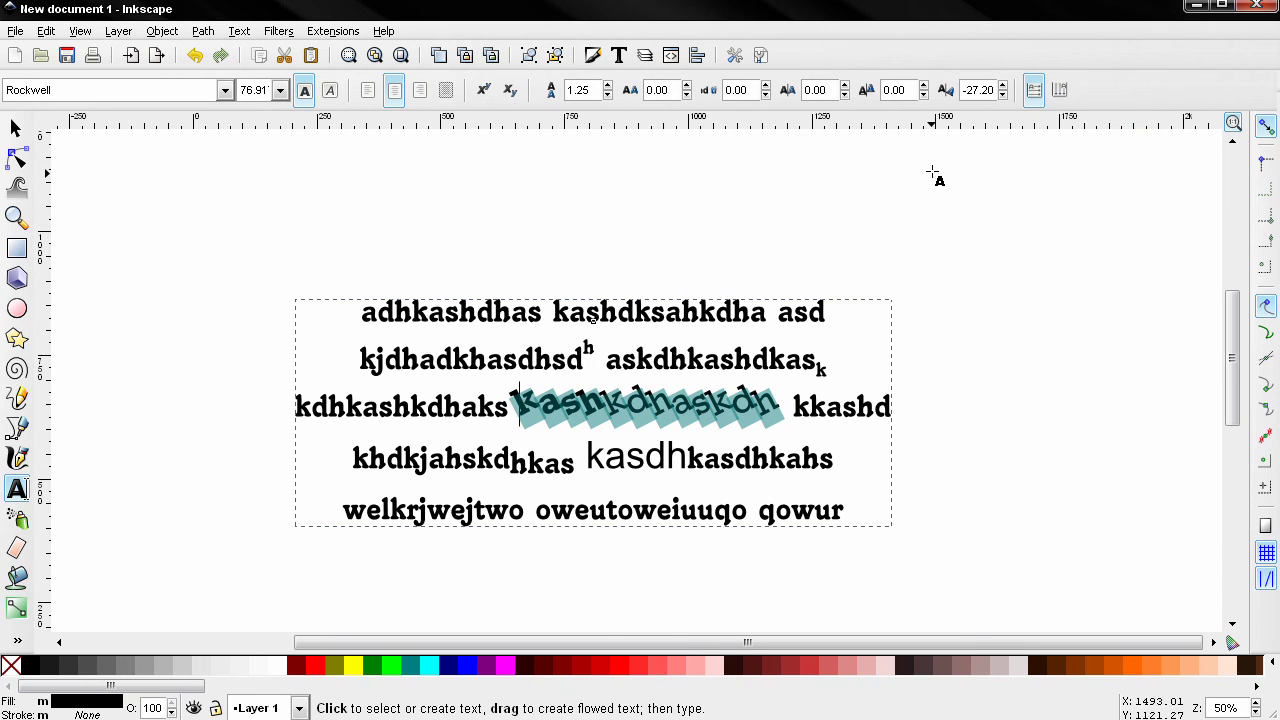
Delete 'kashkdhaskdh' and type a vertical column of letters 'hjghgj…ghj gh' left of the block
key(Delete)
click(276, 230)
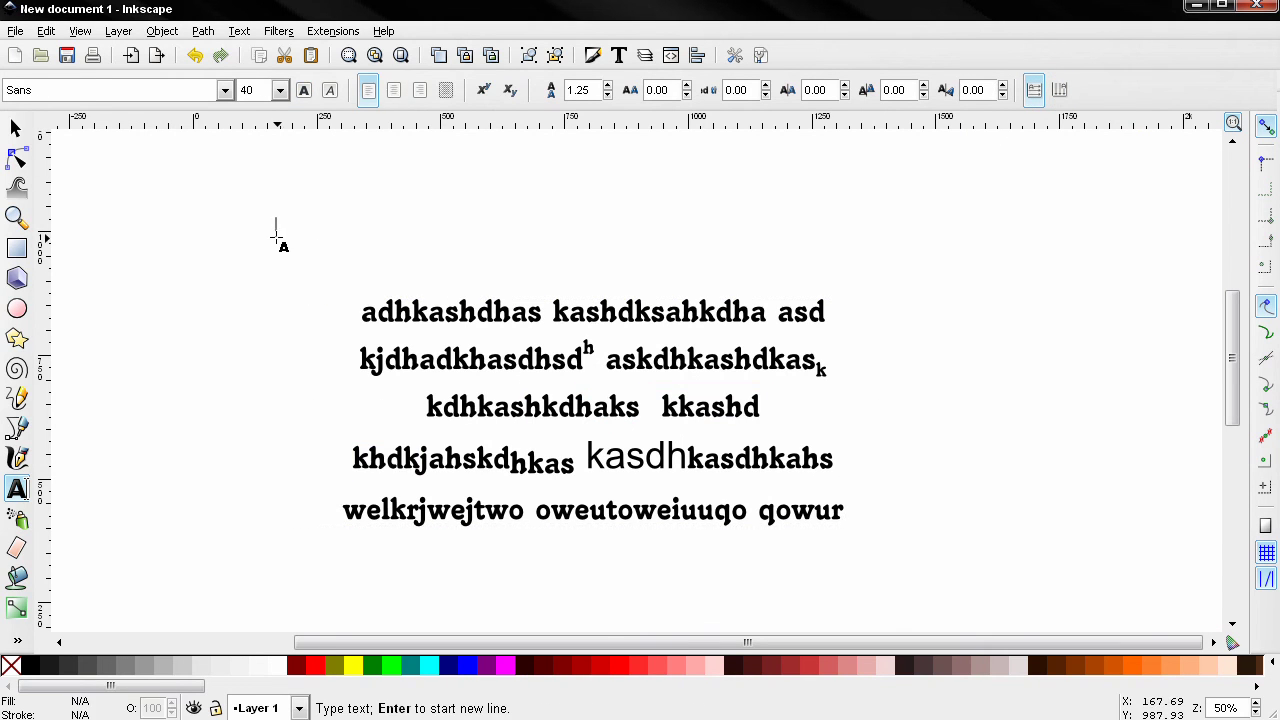
text(hjghgj)
click(1060, 90)
text(hj)
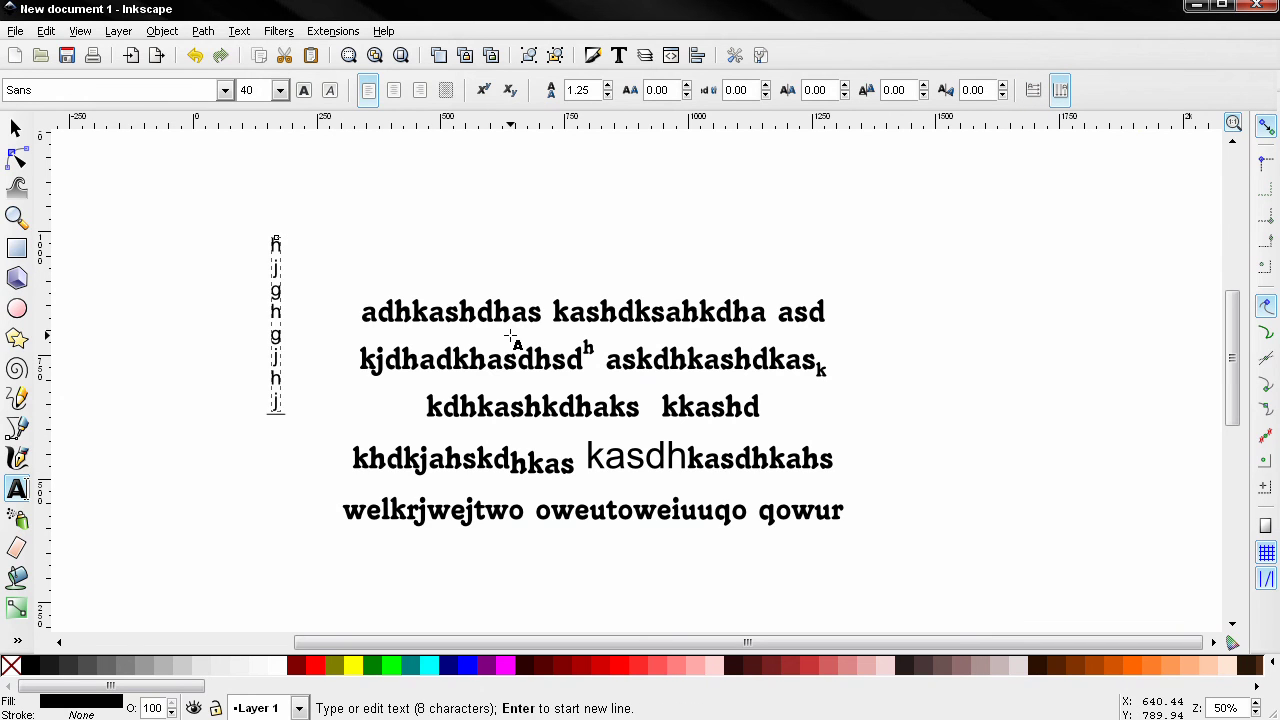
text(hgjhj ghj gh)
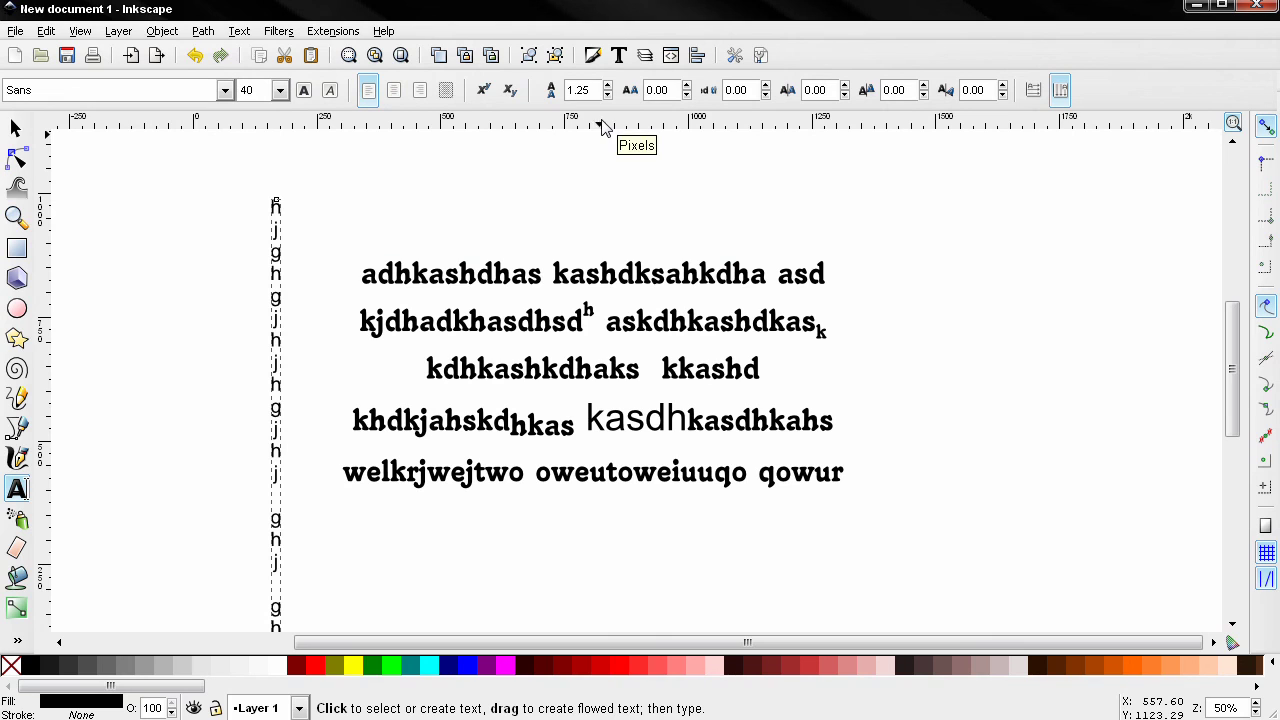
click(284, 31)
mouse_move(238, 34)
click(80, 290)
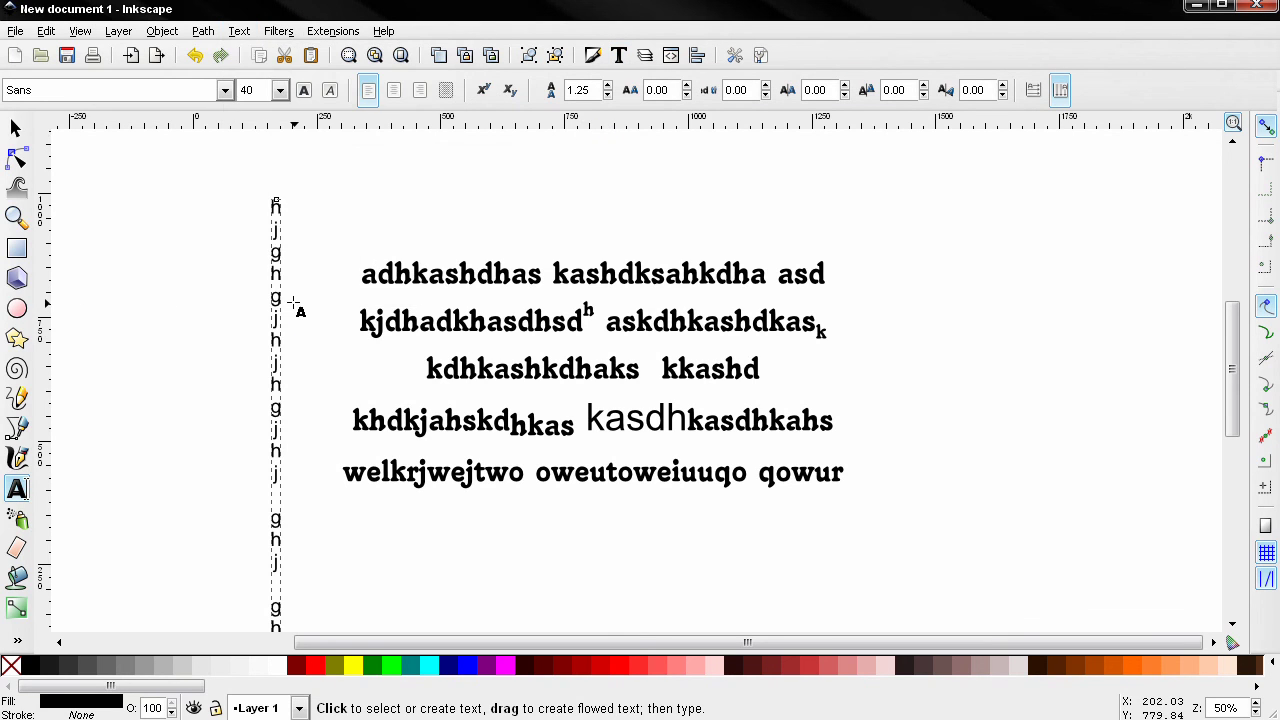